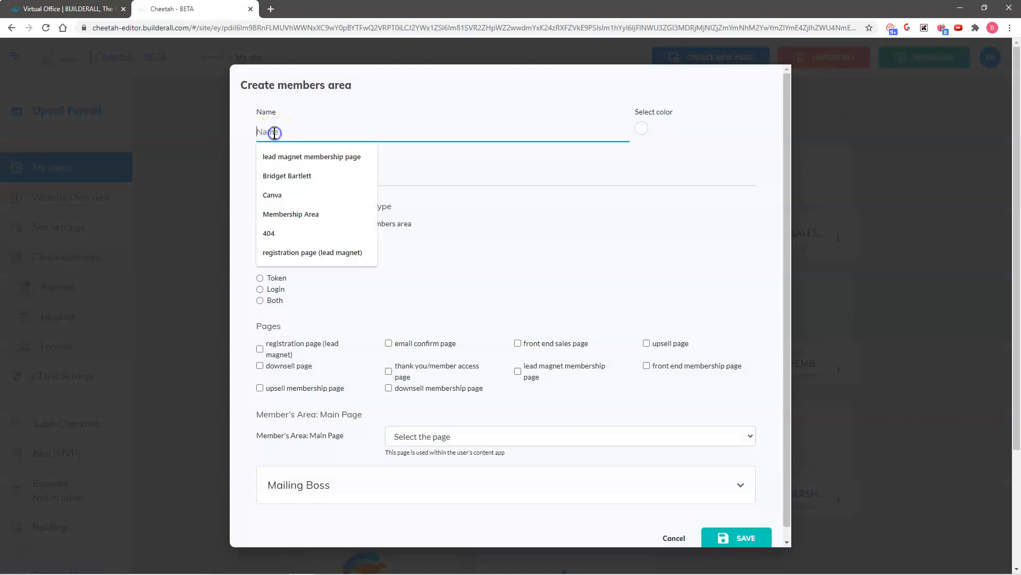
Step: Name the members area "Lead Magnet Member LOCK" and set its colour to red, RGB 192, 33, 33
type("Lead Magnet Member LOCK")
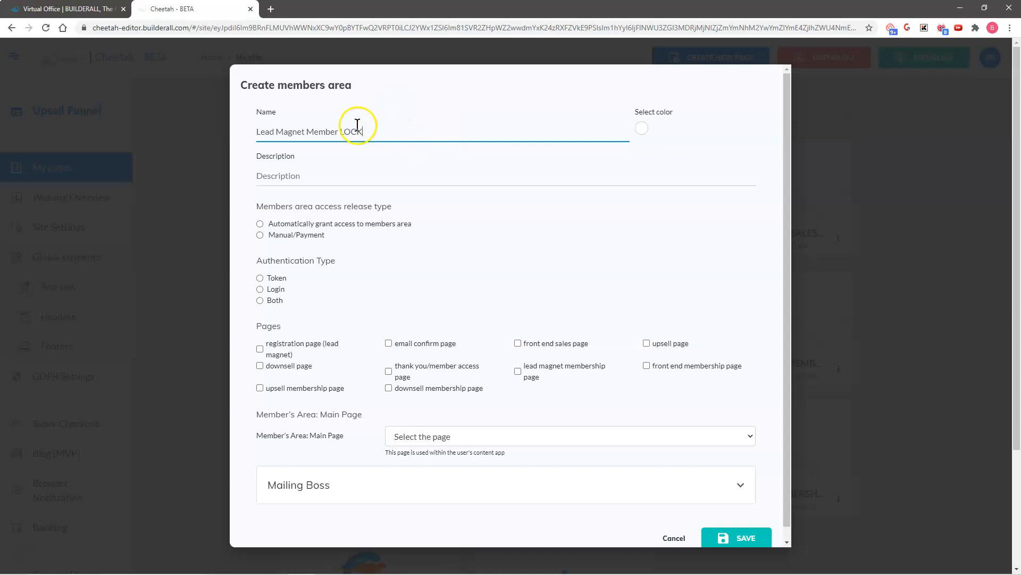
left_click(644, 129)
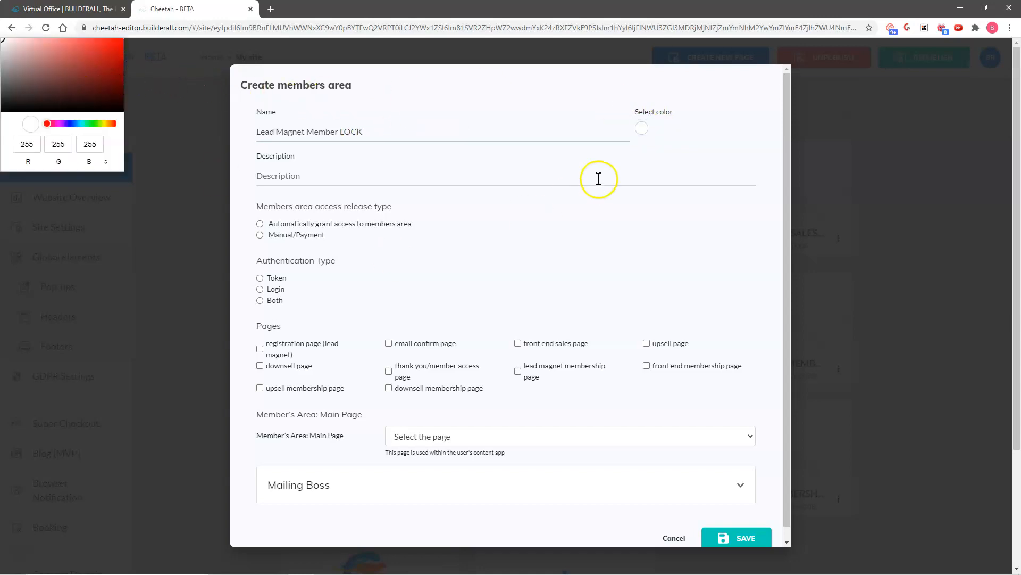
left_click(91, 60)
left_click_drag(91, 61, 102, 58)
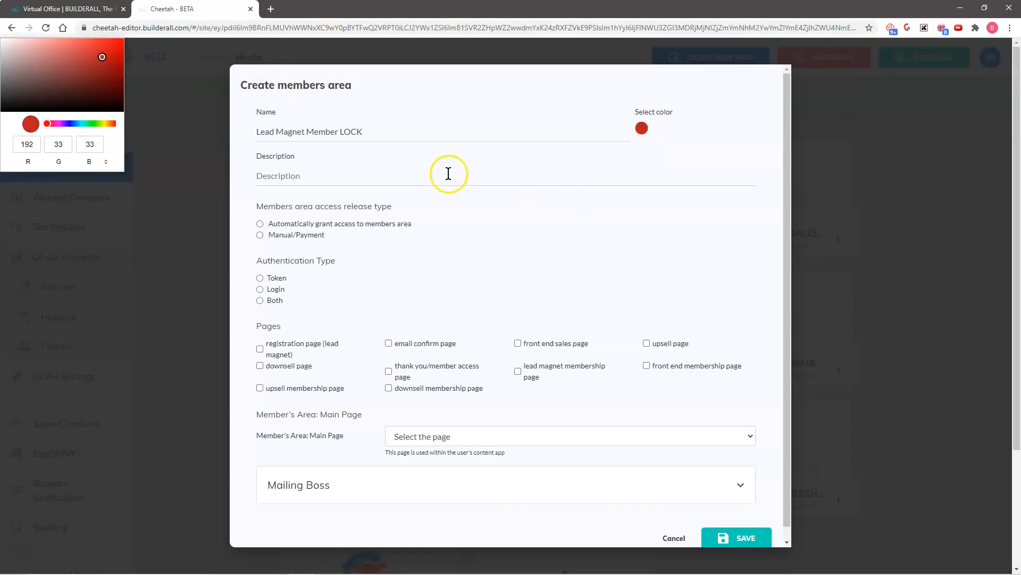
Step: Copy the members area's name into its description, so it reads "Lead Magnet Member LOCK"
left_click_drag(377, 138, 256, 132)
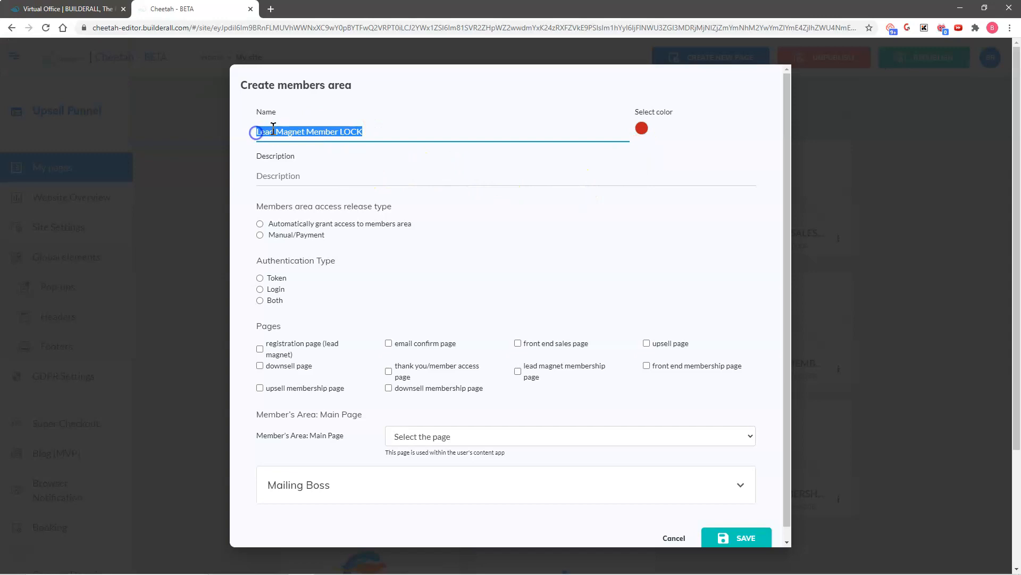
right_click(272, 129)
left_click(292, 167)
left_click(273, 175)
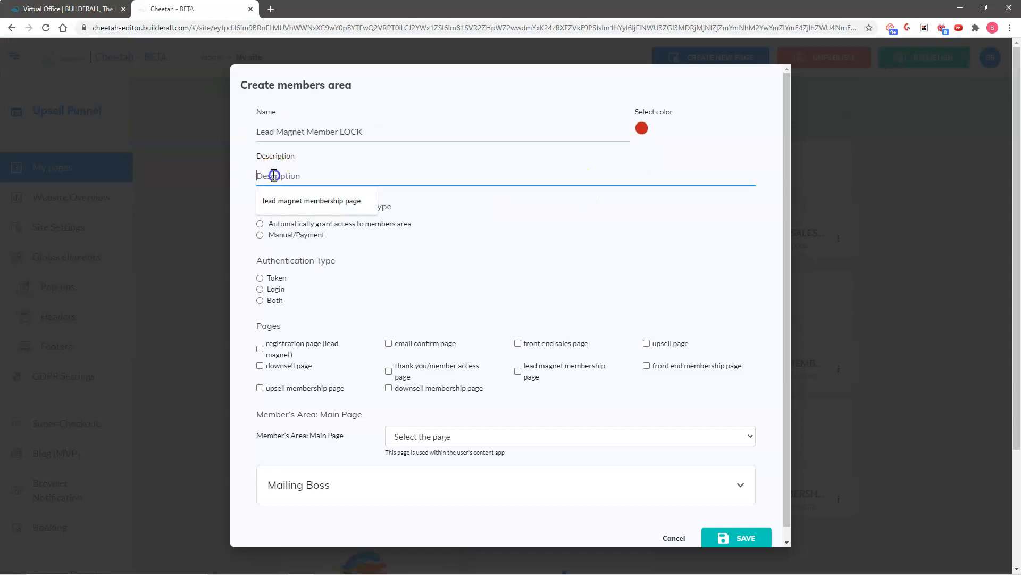
key("ctrl+v")
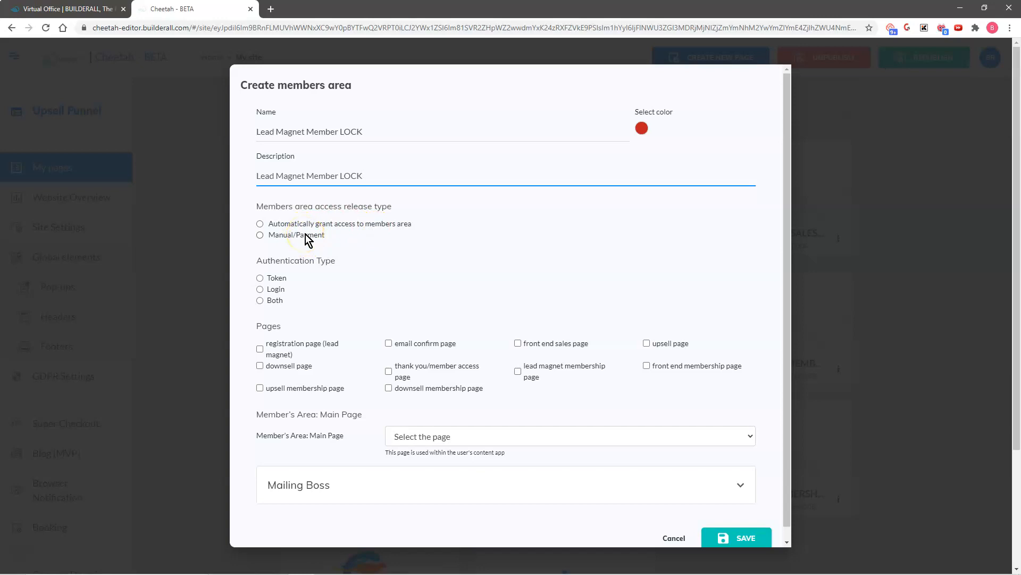
Step: Set the release type to automatically grant access to the members area and the authentication type to Login
left_click(260, 223)
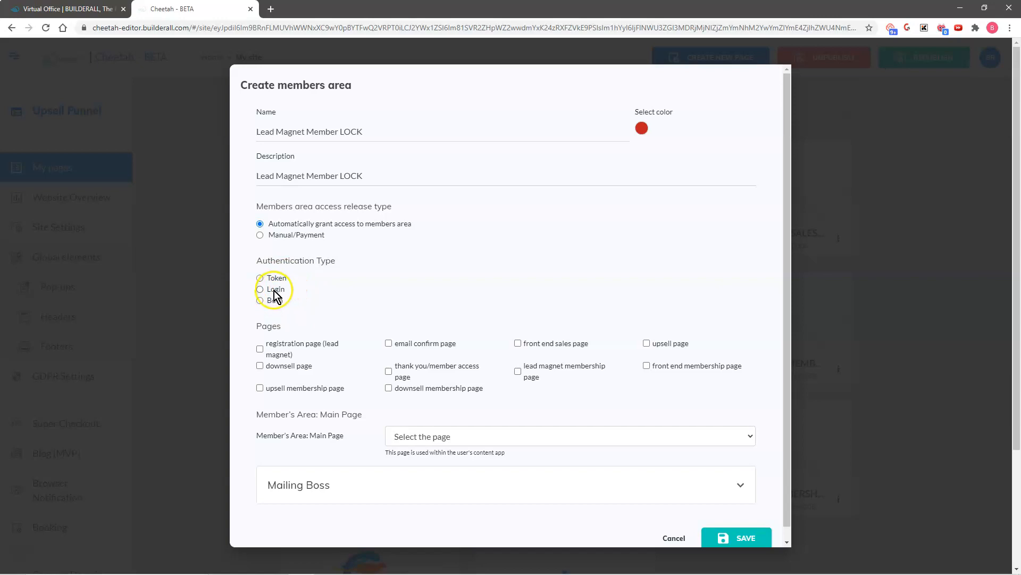
left_click(260, 289)
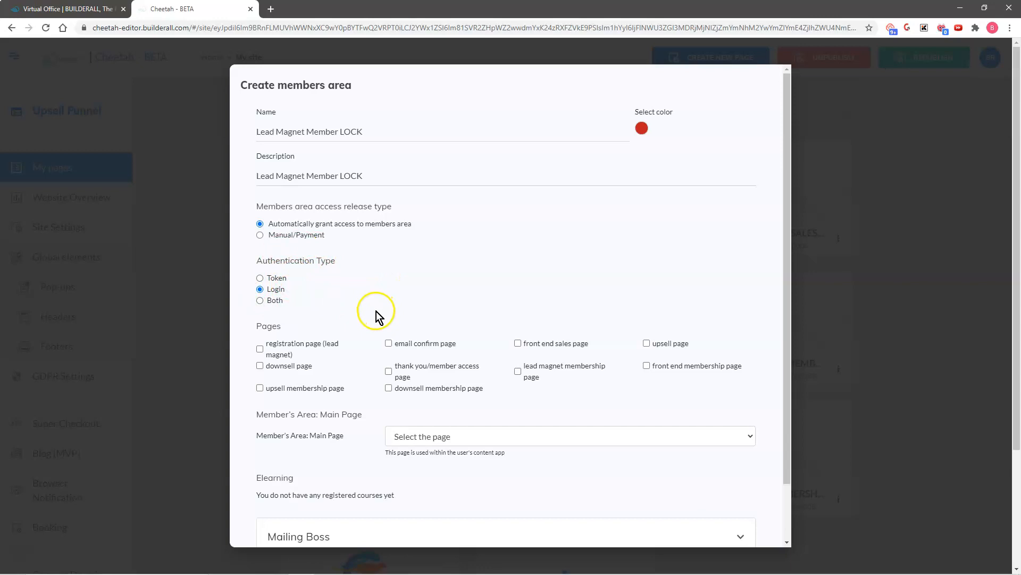
Step: Include the lead magnet membership page and set the thank you/member access page as the members area's main page
scroll(364, 312, "down", 1)
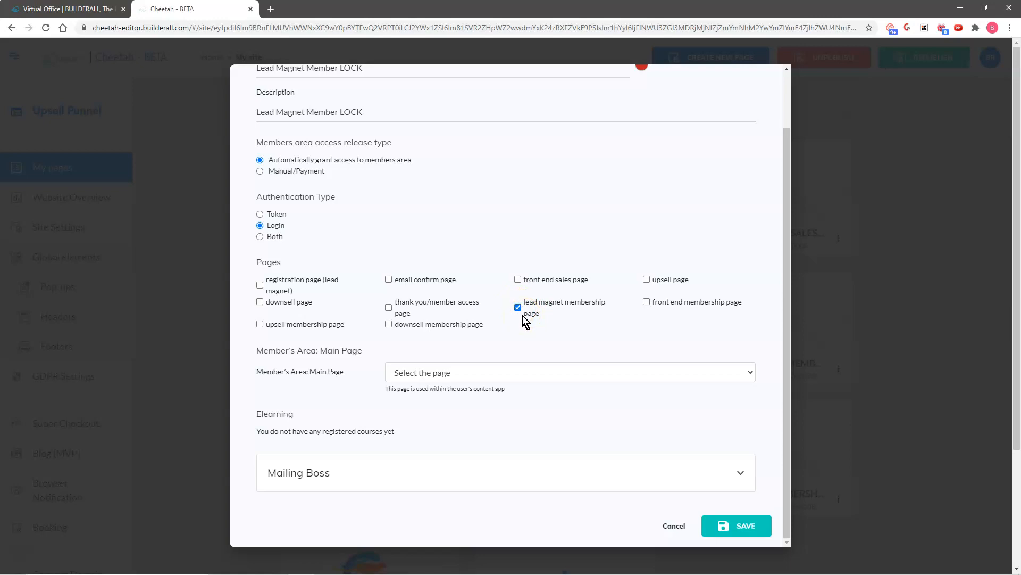
left_click(516, 370)
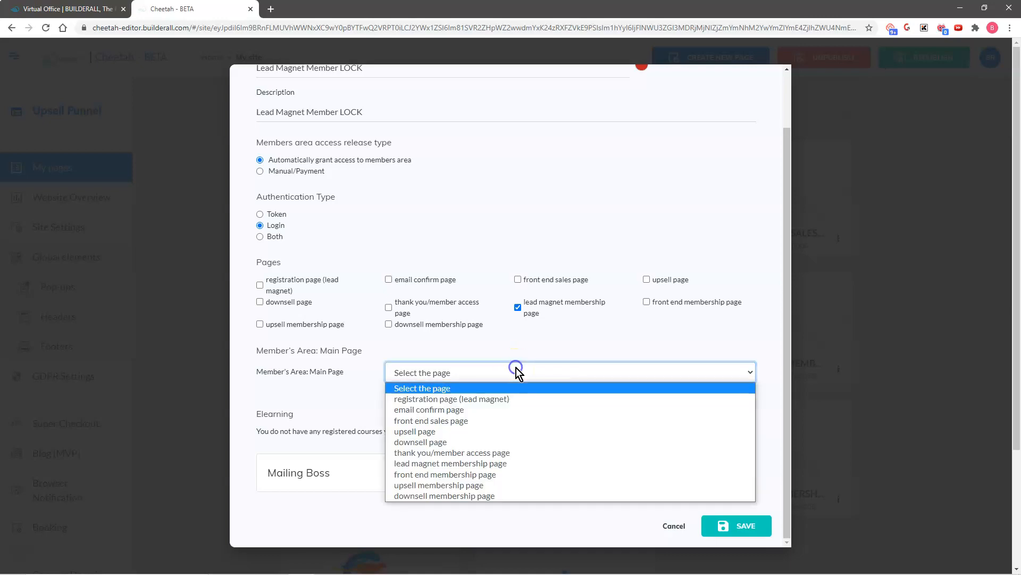
left_click(492, 454)
scroll(509, 452, "down", 1)
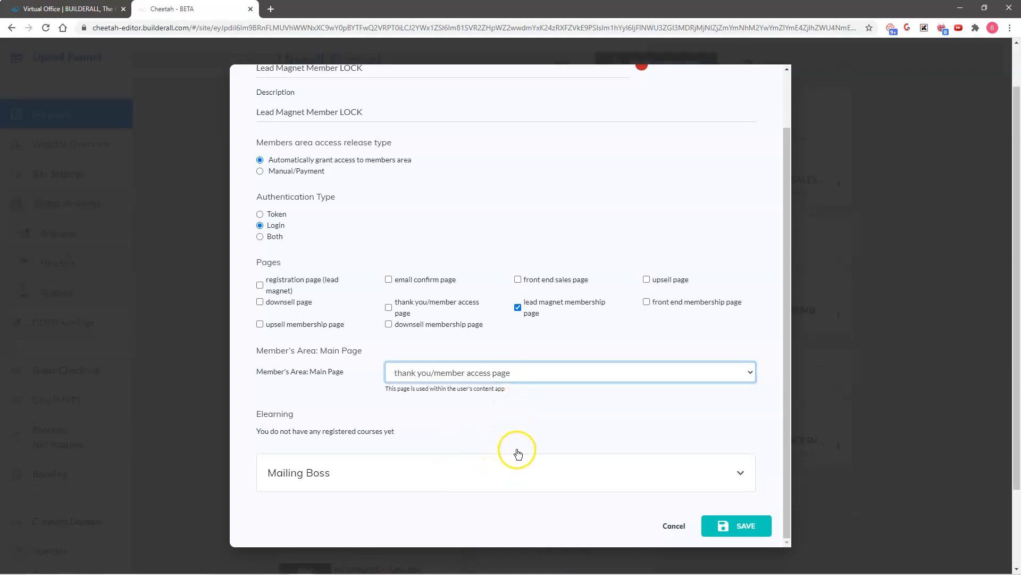
Step: Link the members area to the "Upsell Downsell Funnel" Mailingboss list and save it
left_click(442, 475)
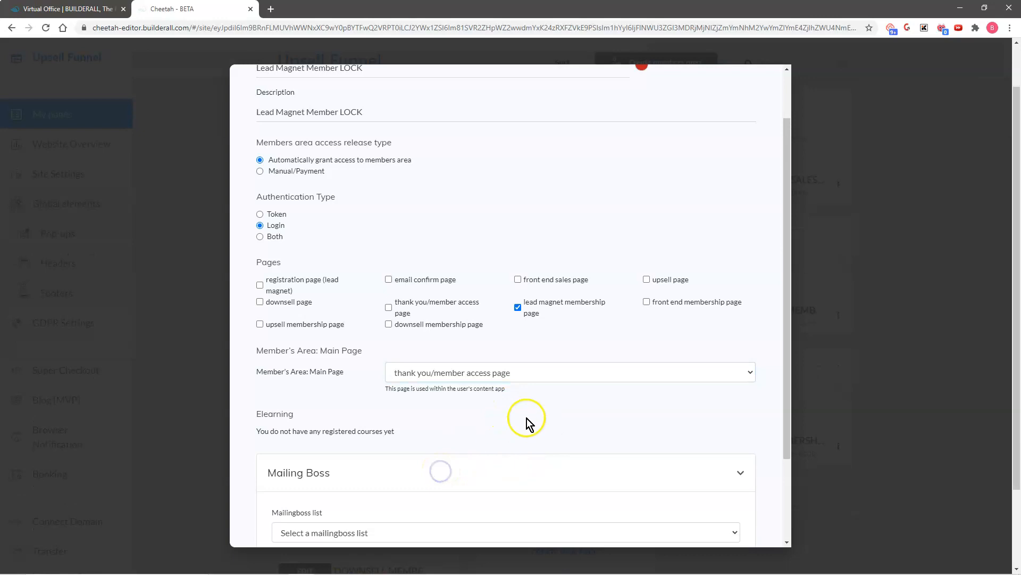
scroll(548, 405, "down", 2)
left_click(414, 418)
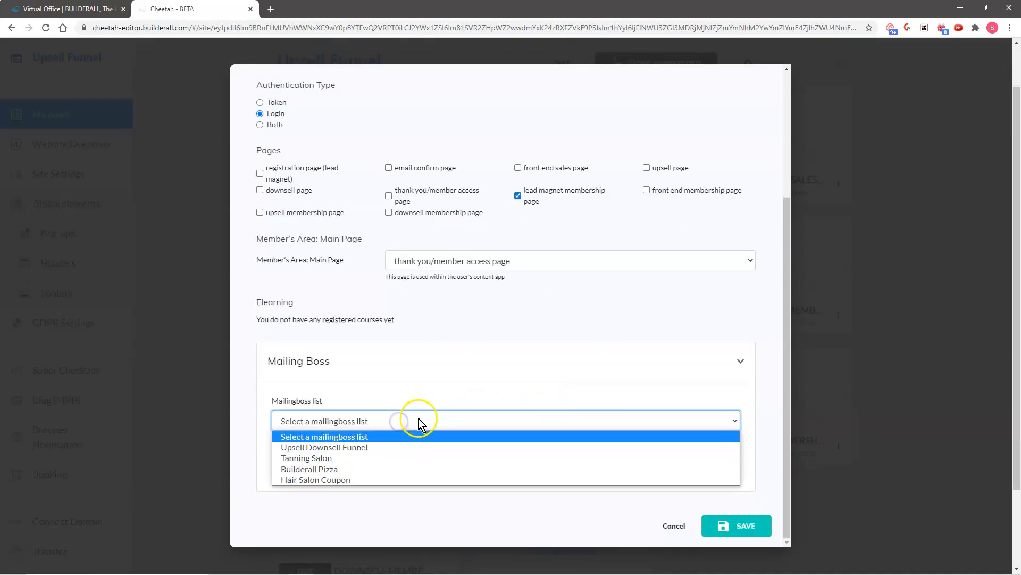
left_click(357, 446)
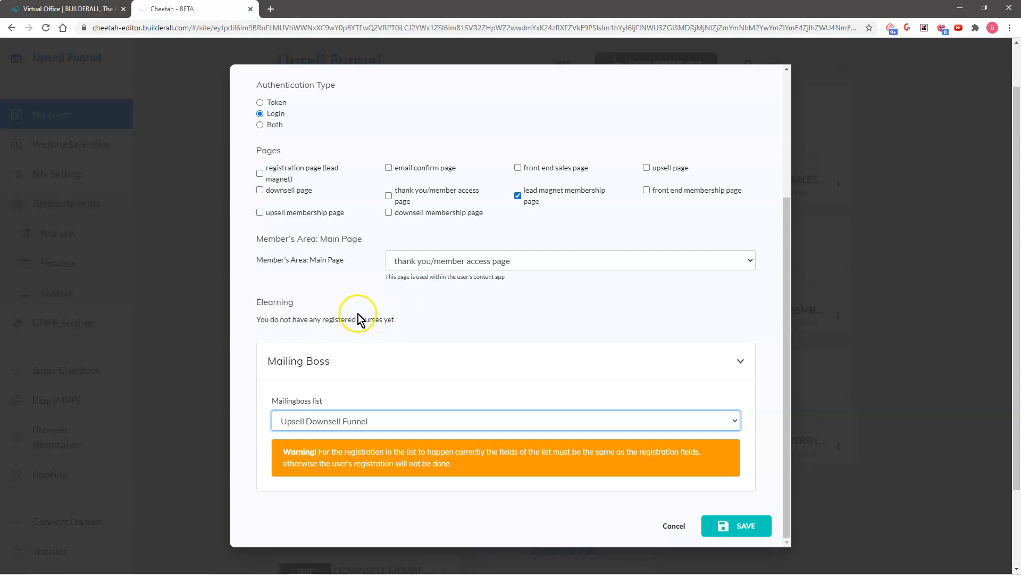
left_click(745, 526)
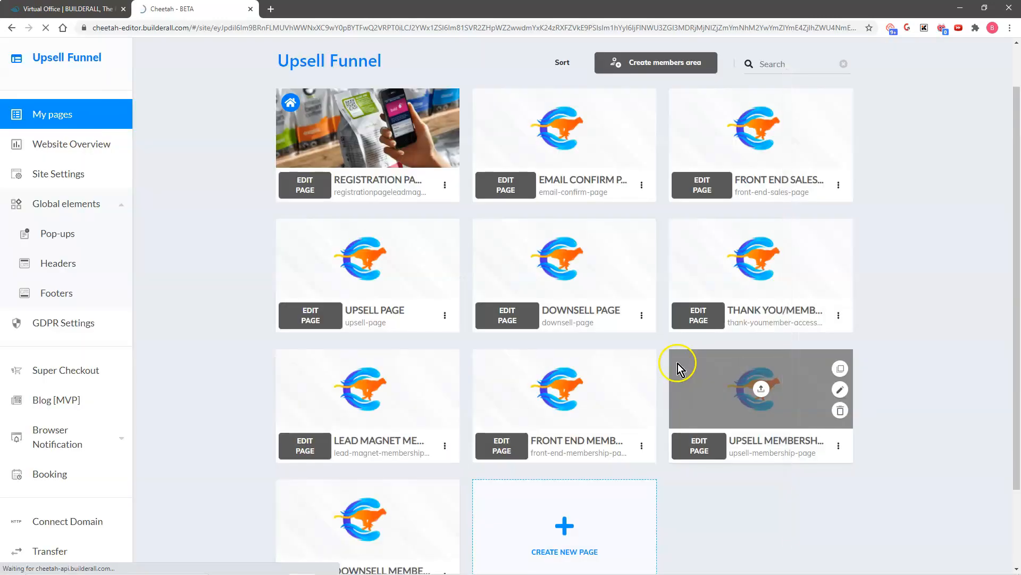
Step: Start a second members area in the Upsell Funnel site and name it "Front End Member Area LOCK"
scroll(202, 367, "down", 5)
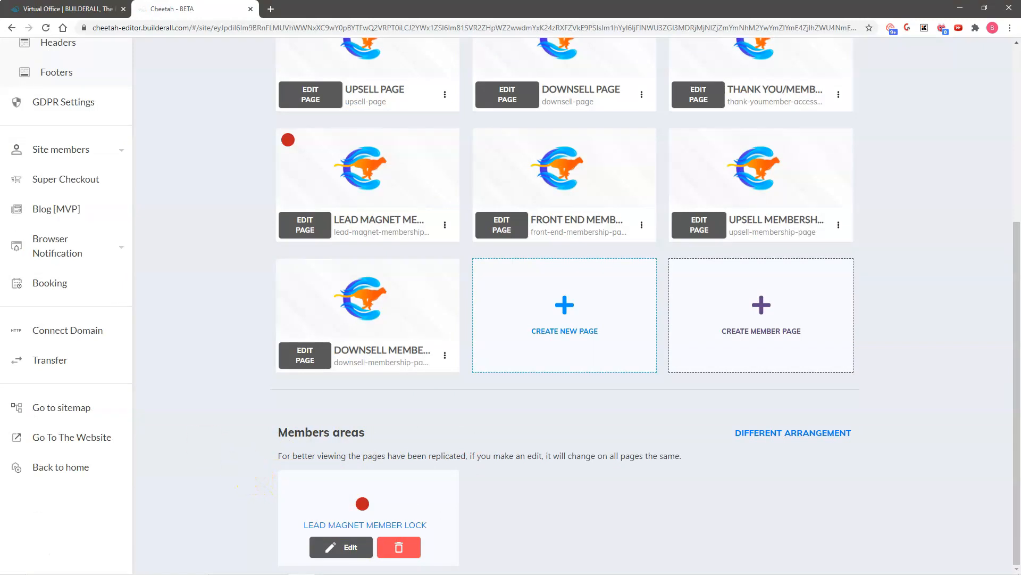
scroll(237, 343, "up", 5)
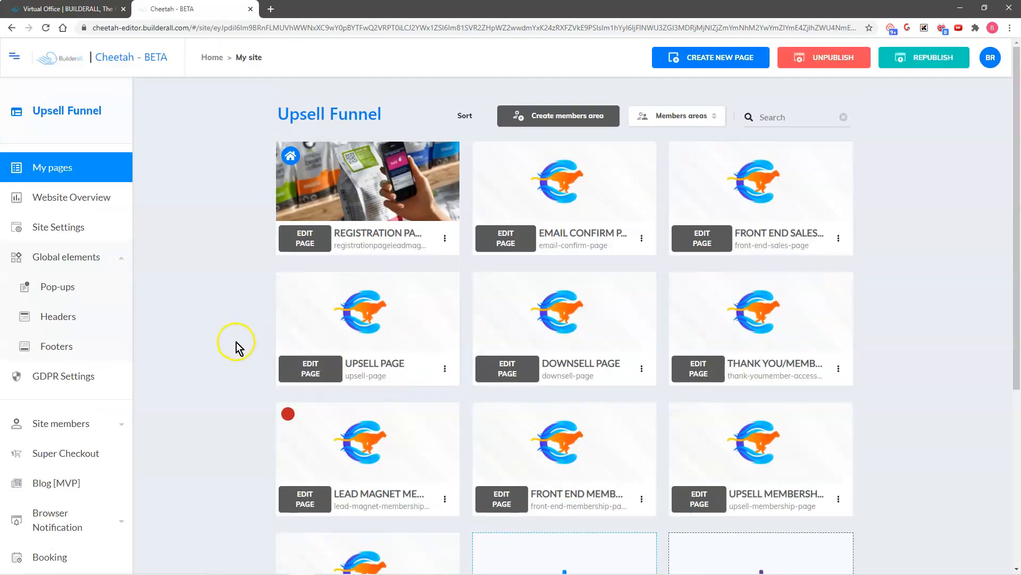
left_click(572, 116)
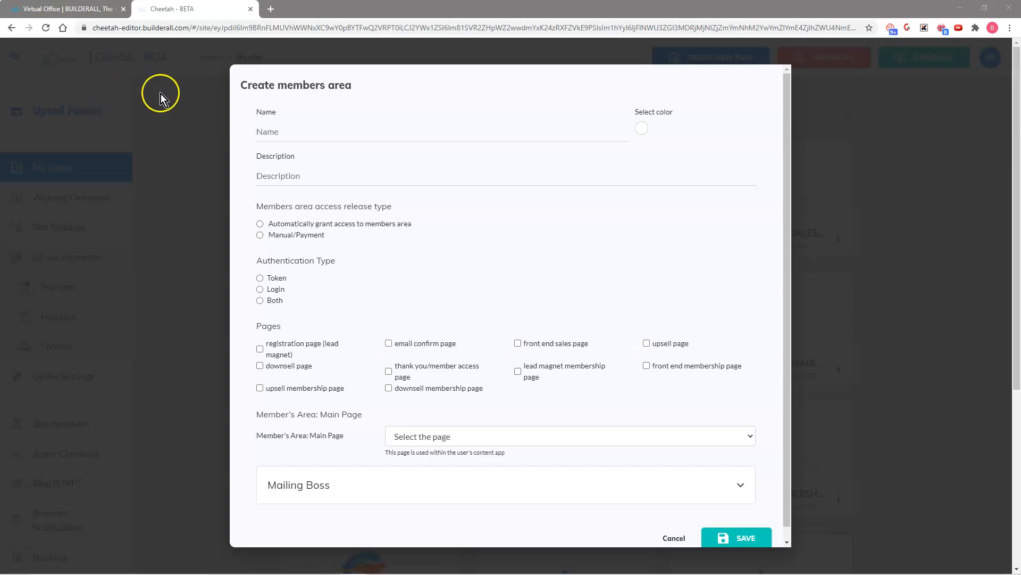
left_click(263, 131)
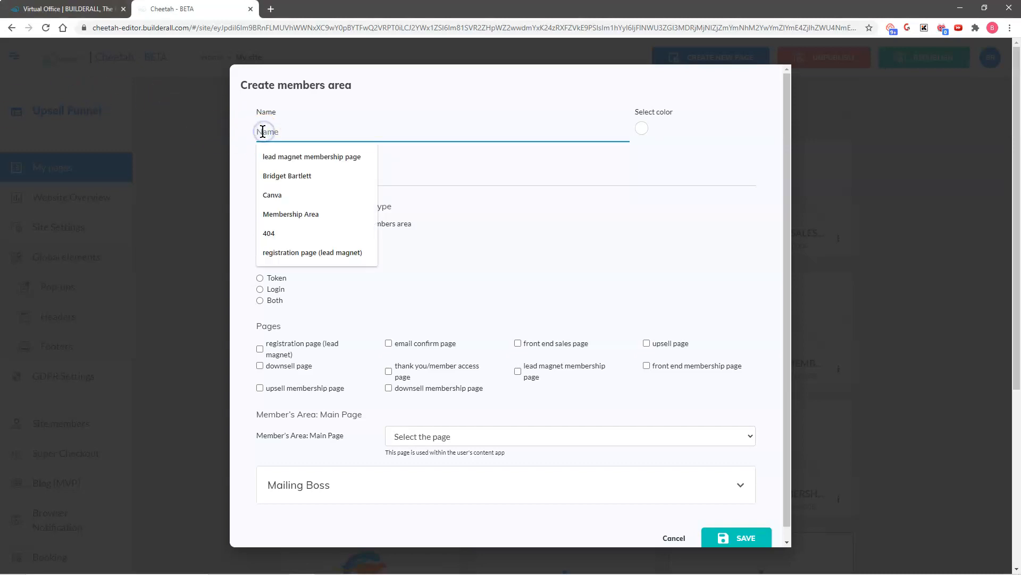
key("ctrl+v")
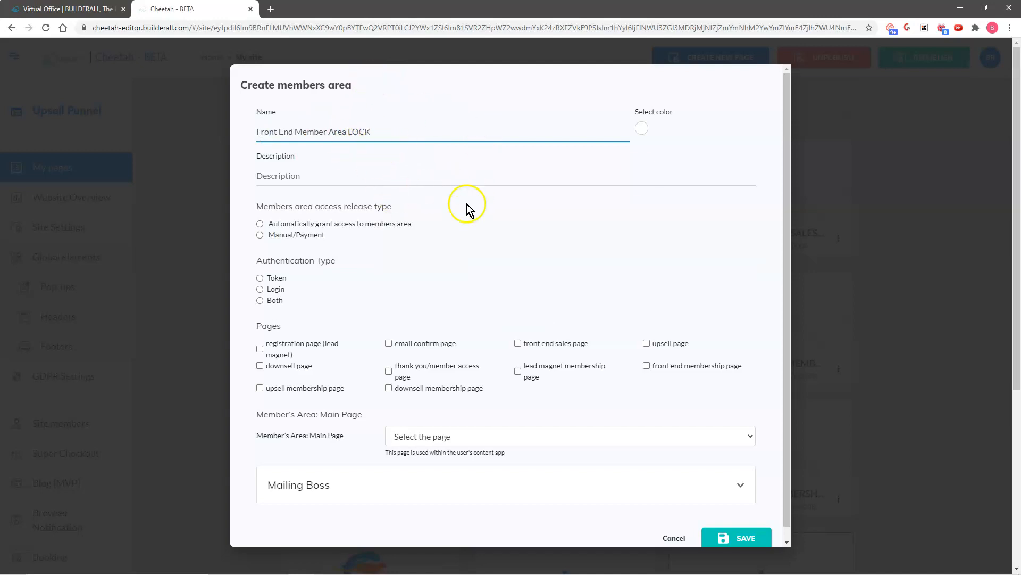
Step: Set the members area's colour to blue, RGB 26, 47, 203, and its description to "Front End Member Area LOCK"
left_click(642, 129)
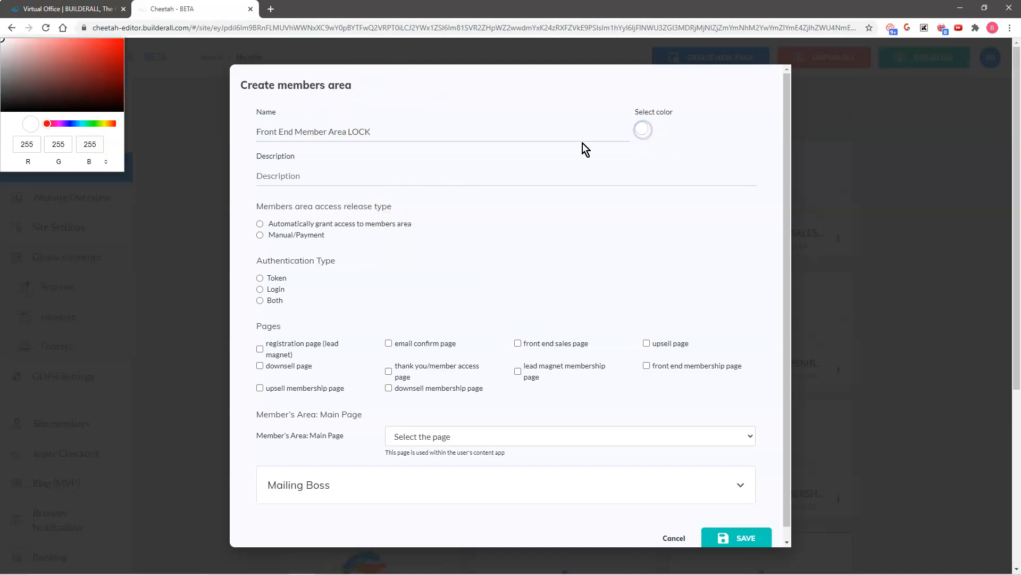
left_click(72, 123)
left_click_drag(90, 66, 107, 54)
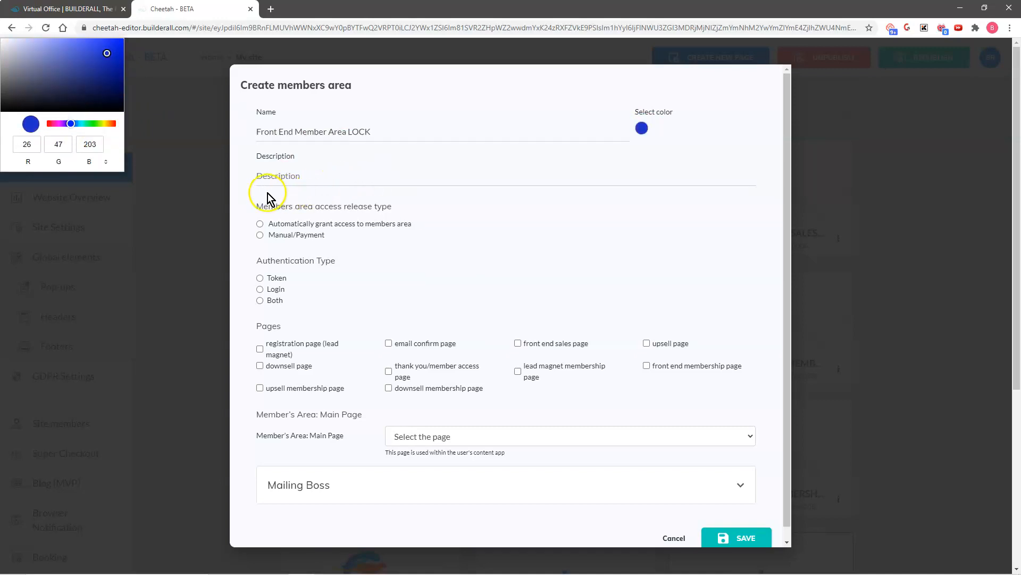
left_click(303, 176)
key("ctrl+v")
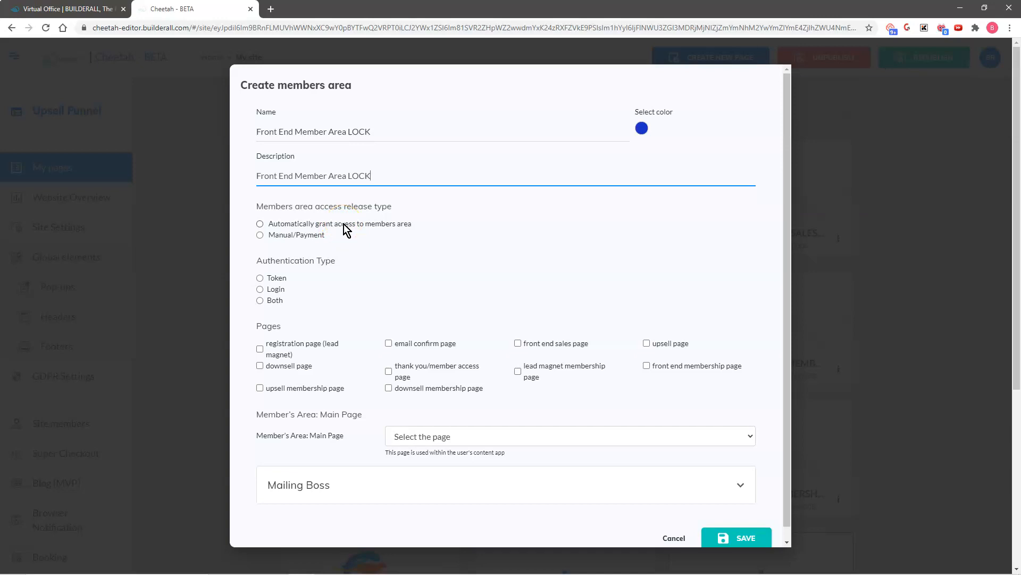
Step: Set the front end members area's release type to Manual/Payment and its authentication type to Login
left_click(306, 234)
left_click(260, 235)
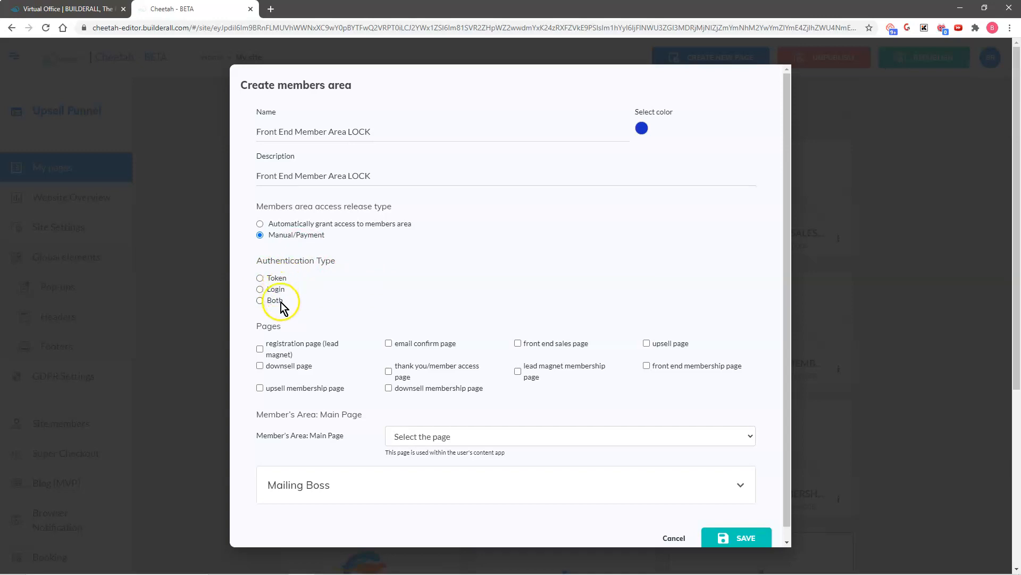
left_click(260, 289)
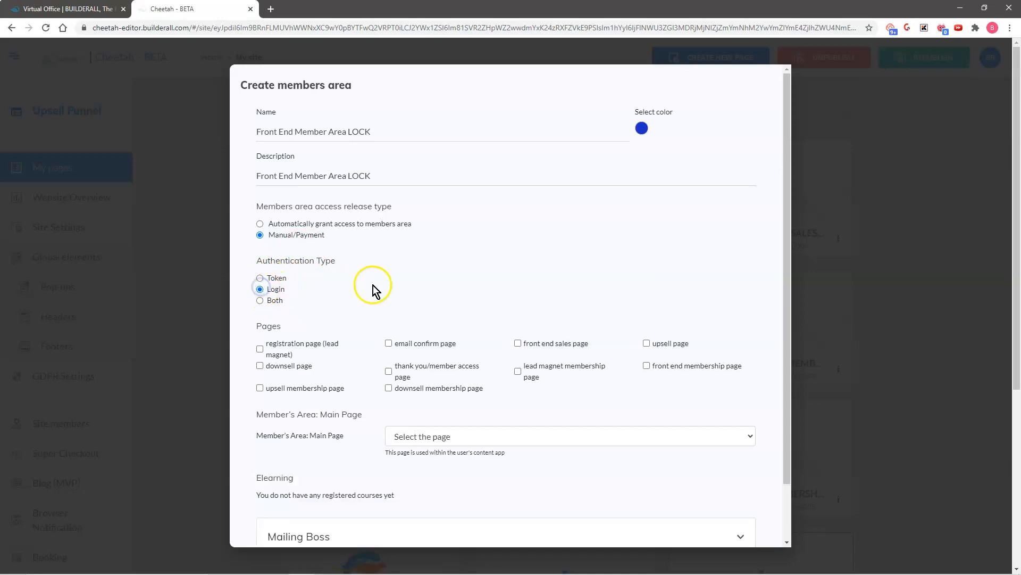
Step: Include the front end membership page, make the thank you/member access page the main page, and save the members area
scroll(375, 289, "down", 2)
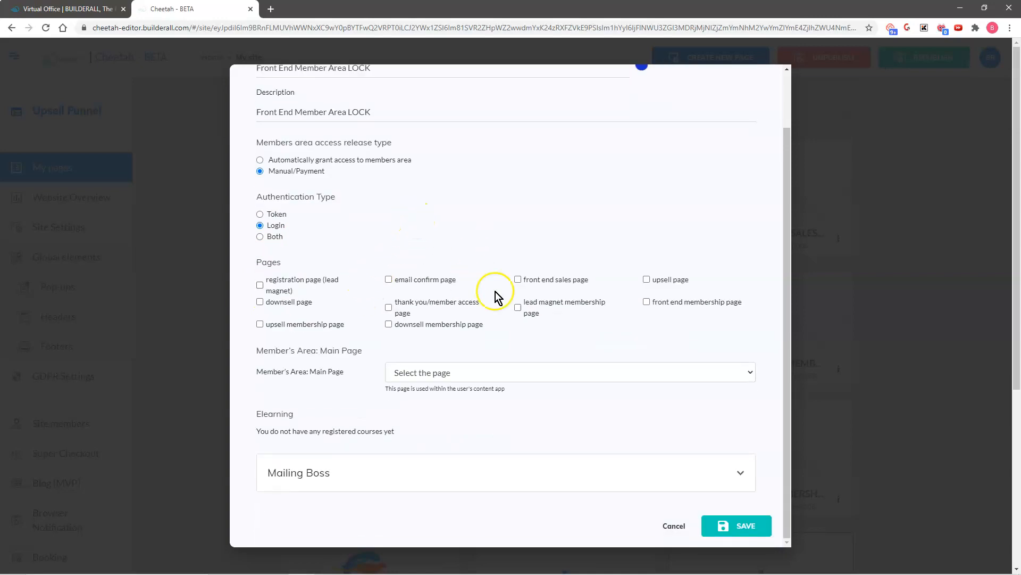
left_click(646, 302)
left_click(445, 372)
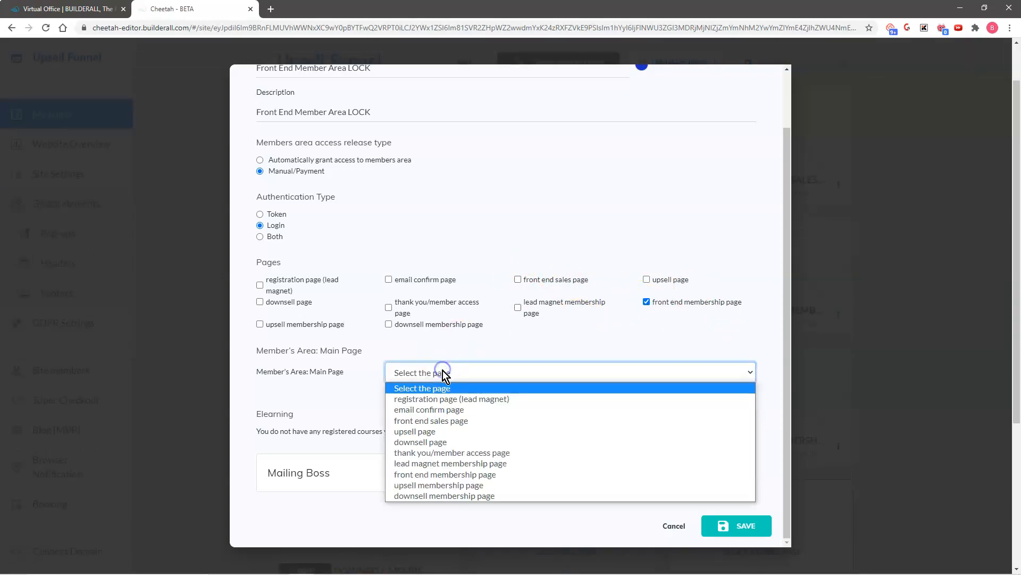
left_click(455, 453)
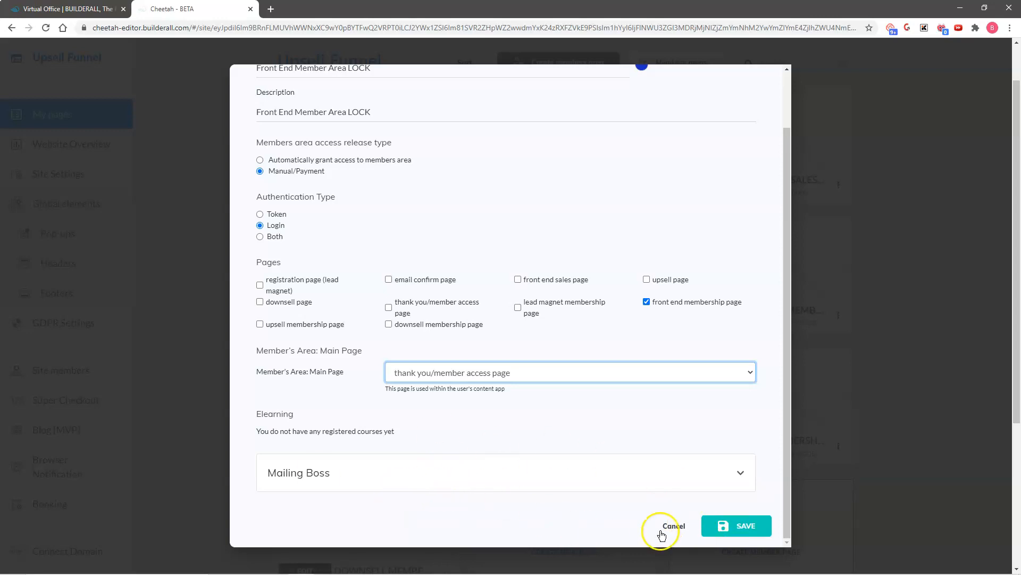
left_click(744, 525)
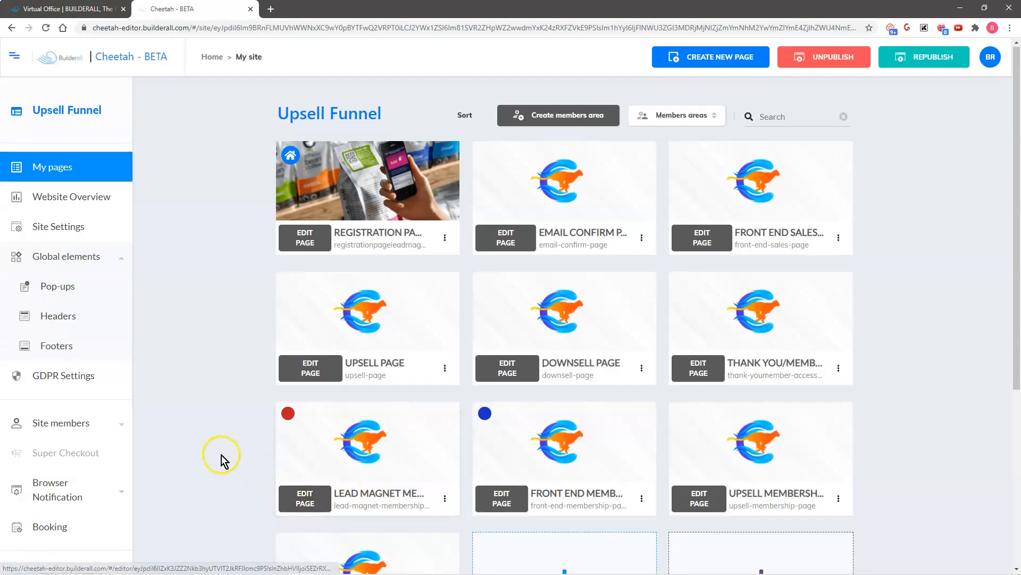
Step: Start a third members area in the Upsell Funnel site and name it "Upsell Member Area LOCK"
scroll(221, 455, "down", 5)
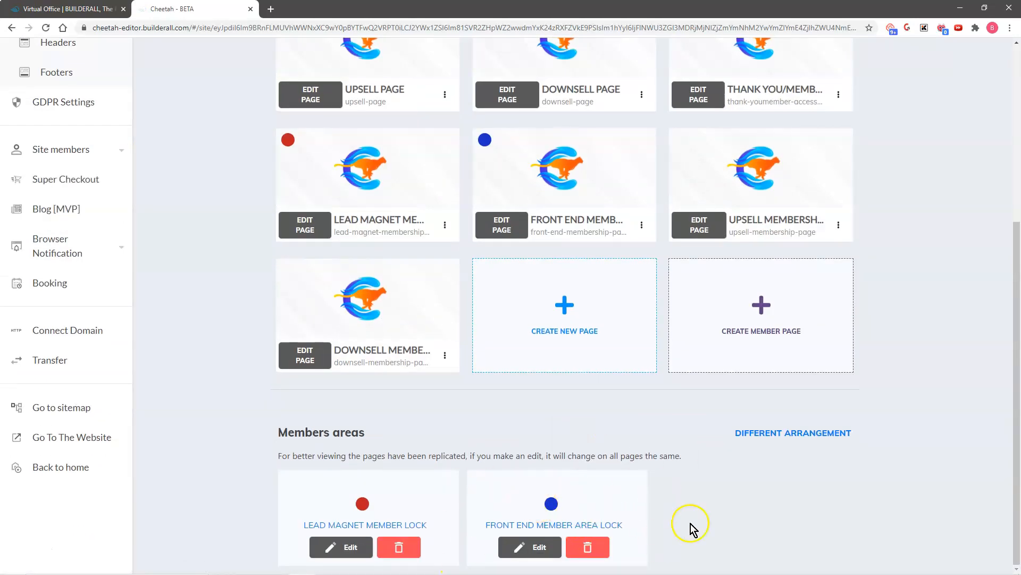
scroll(917, 495, "up", 5)
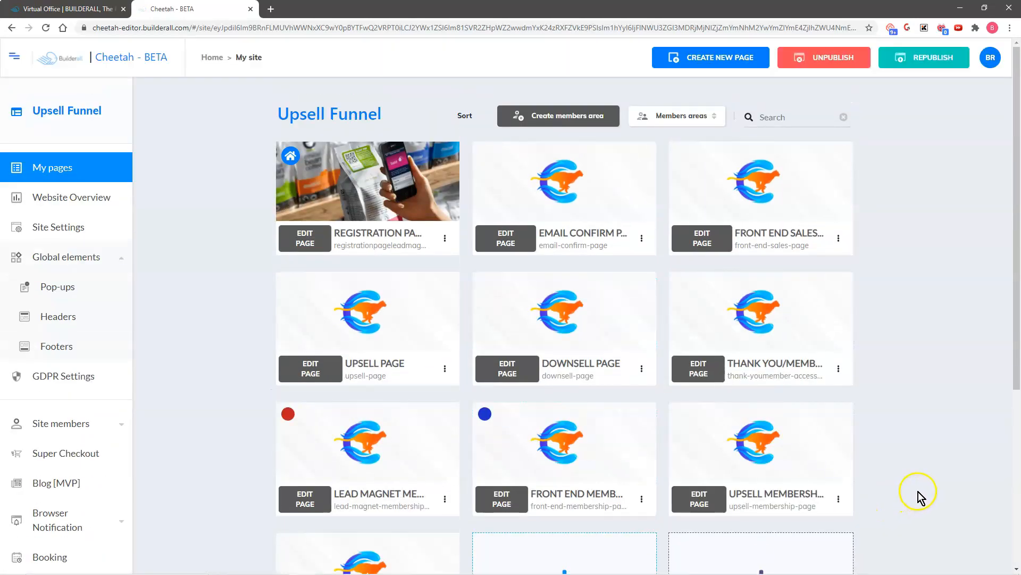
left_click(556, 116)
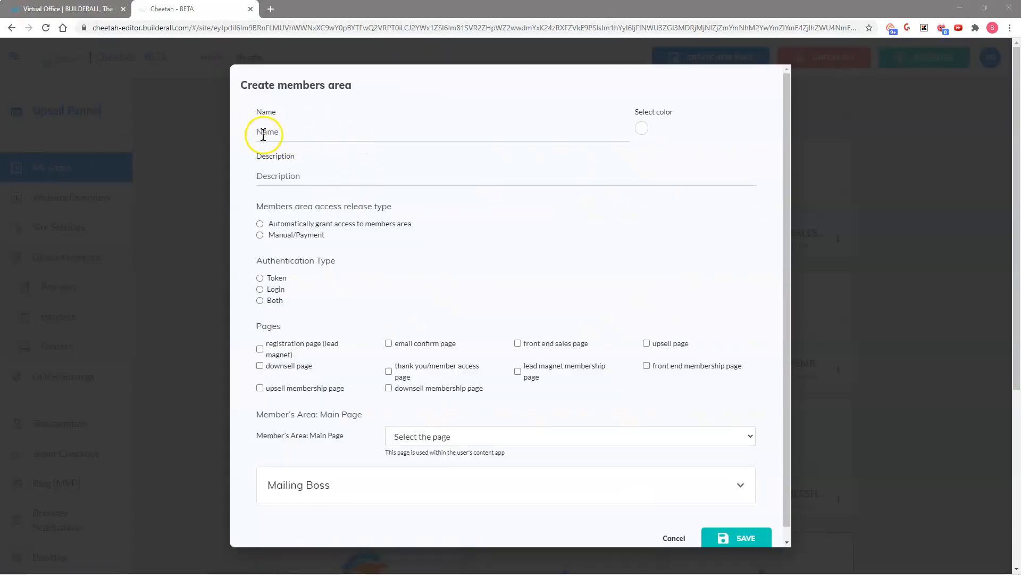
left_click(264, 133)
right_click(264, 133)
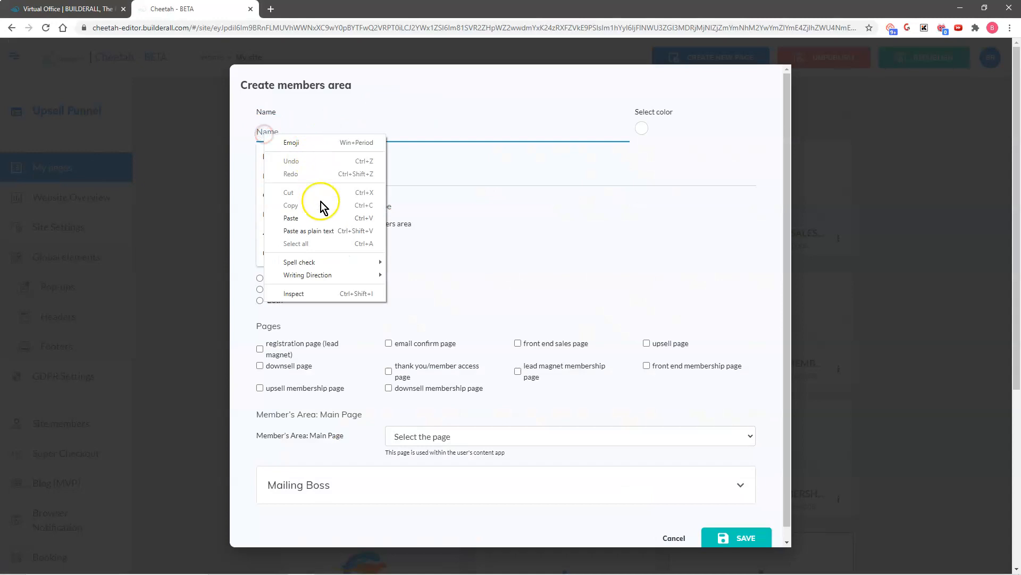
left_click(327, 216)
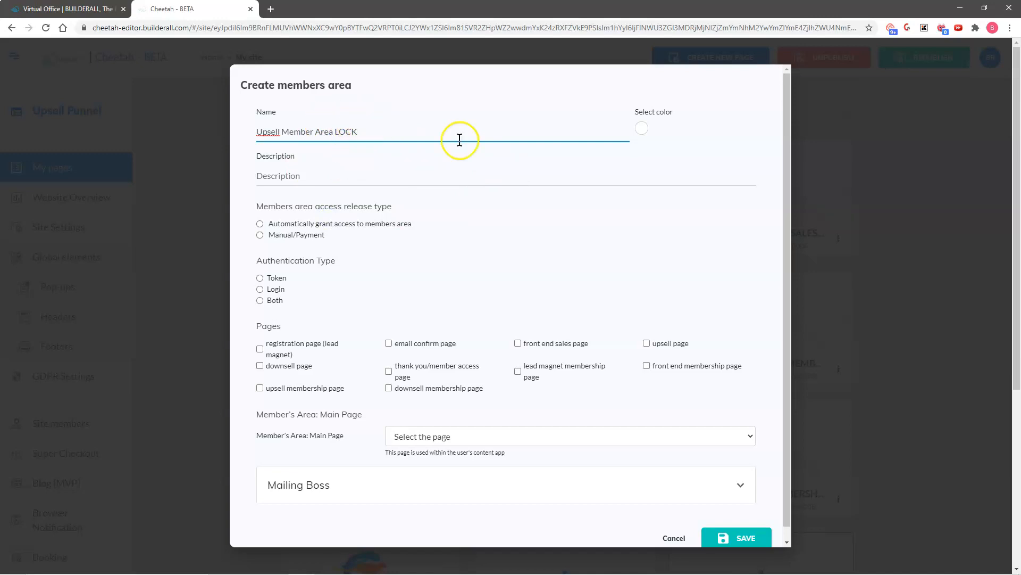
Step: Set the upsell members area's colour to green, RGB 32, 223, 64, and its description to "Upsell Member Area LOCK"
left_click(641, 128)
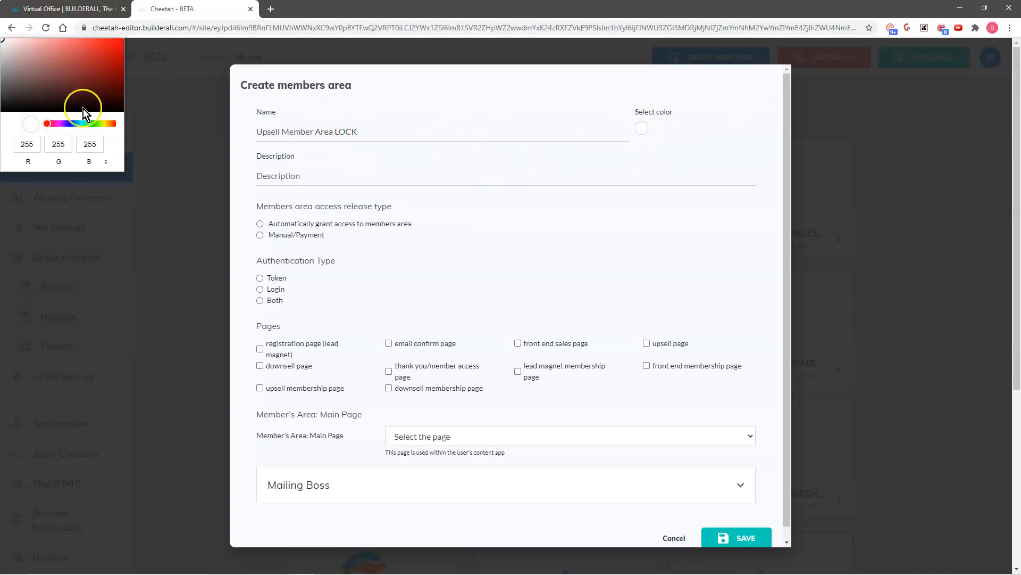
left_click(91, 123)
left_click_drag(95, 80, 106, 49)
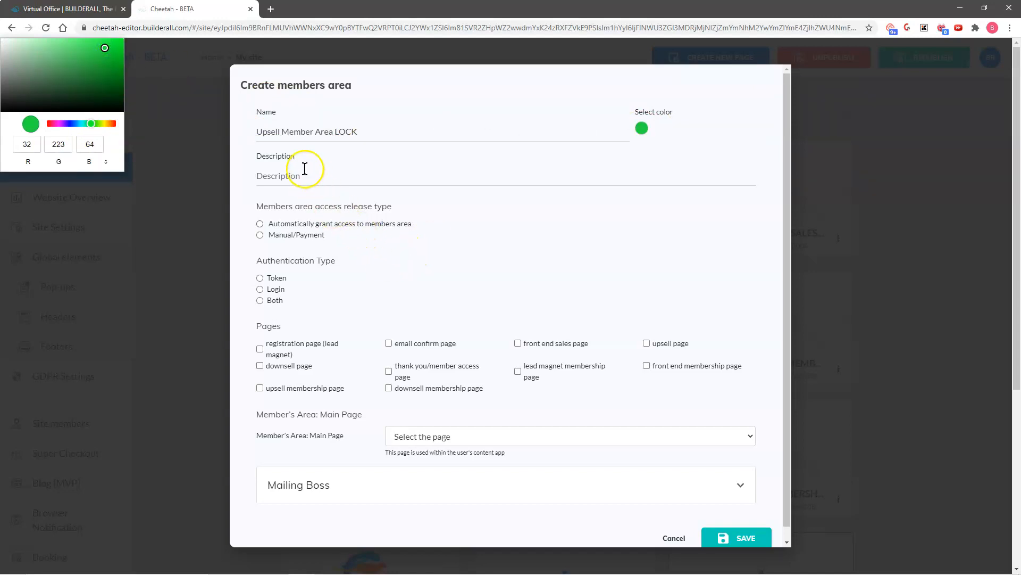
left_click(273, 173)
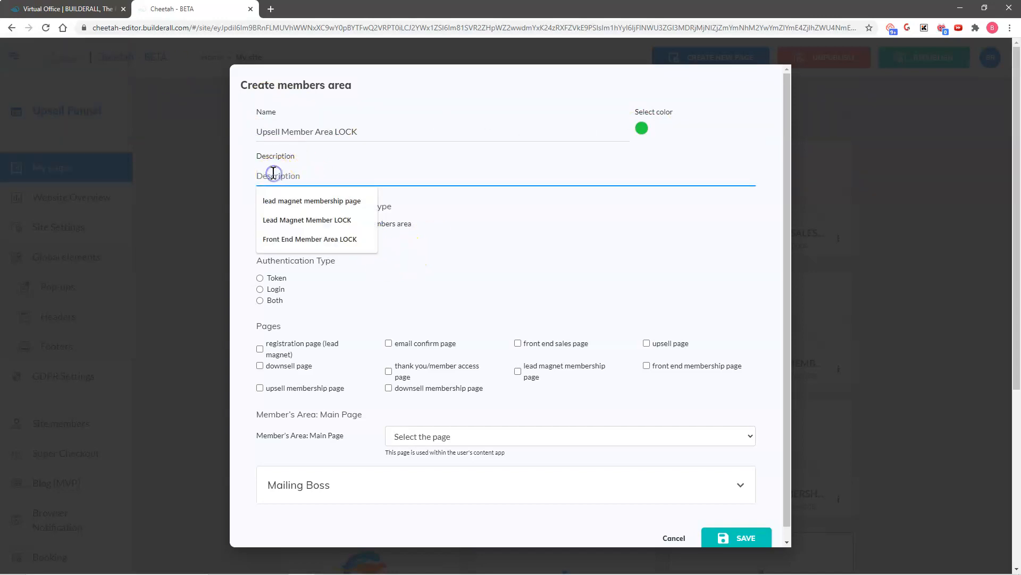
type("Upsell Member Area LOCK")
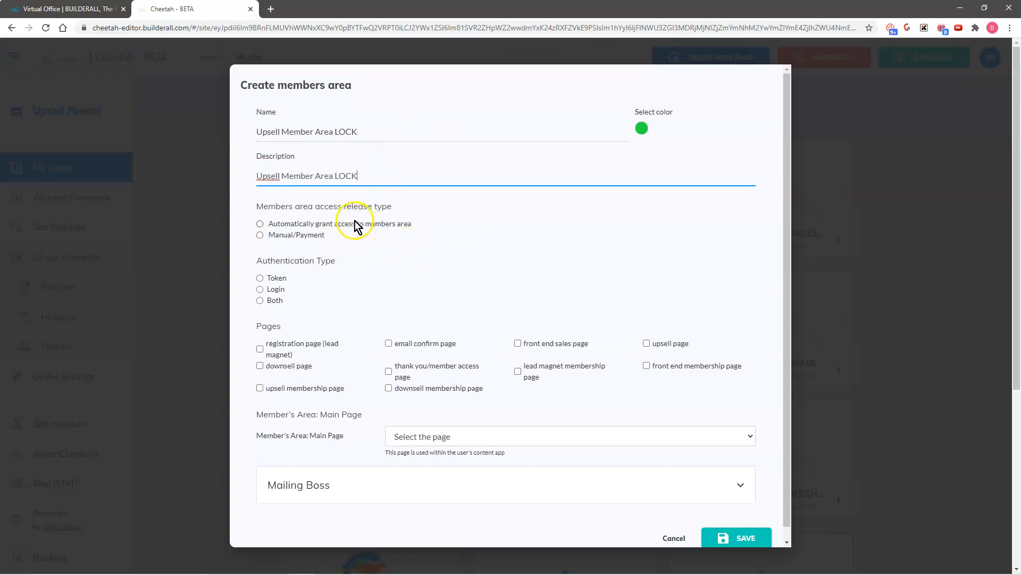
Step: Set the upsell members area's release type to Manual/Payment and its authentication type to Login
left_click(261, 234)
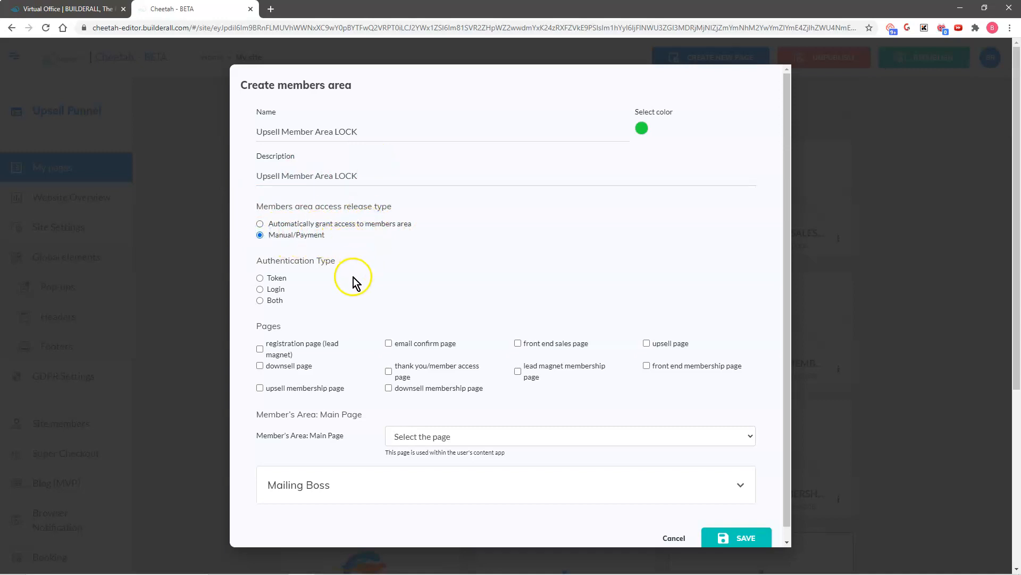
left_click(260, 289)
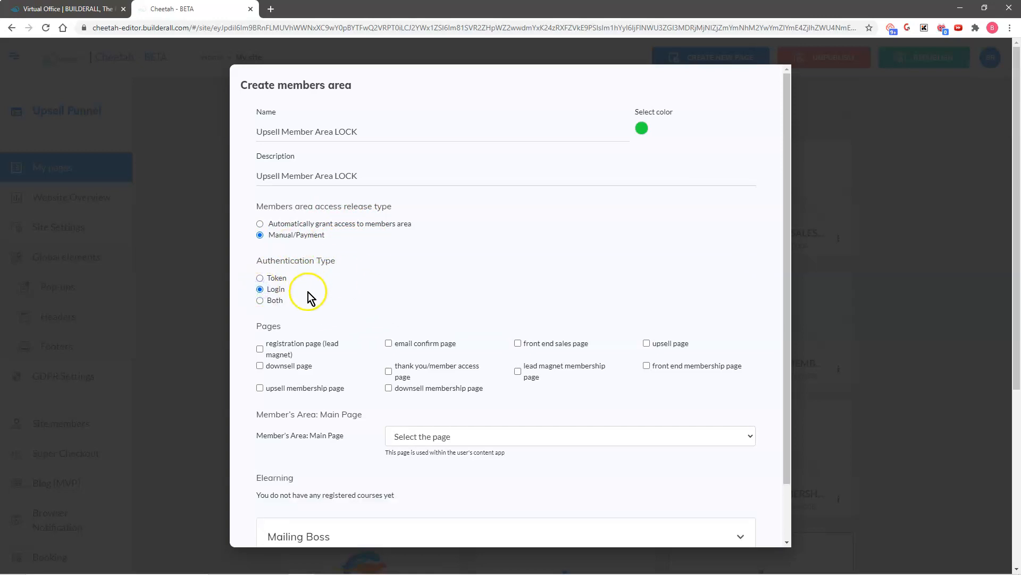
Step: Include the upsell membership page, make the thank you/member access page the main page, and save the upsell members area
scroll(308, 284, "down", 2)
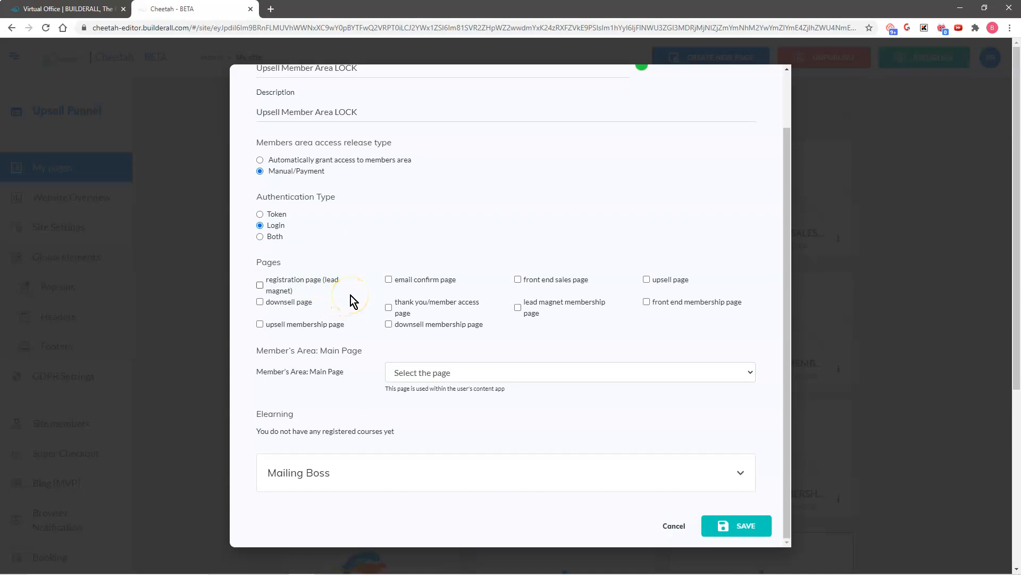
scroll(359, 297, "up", 2)
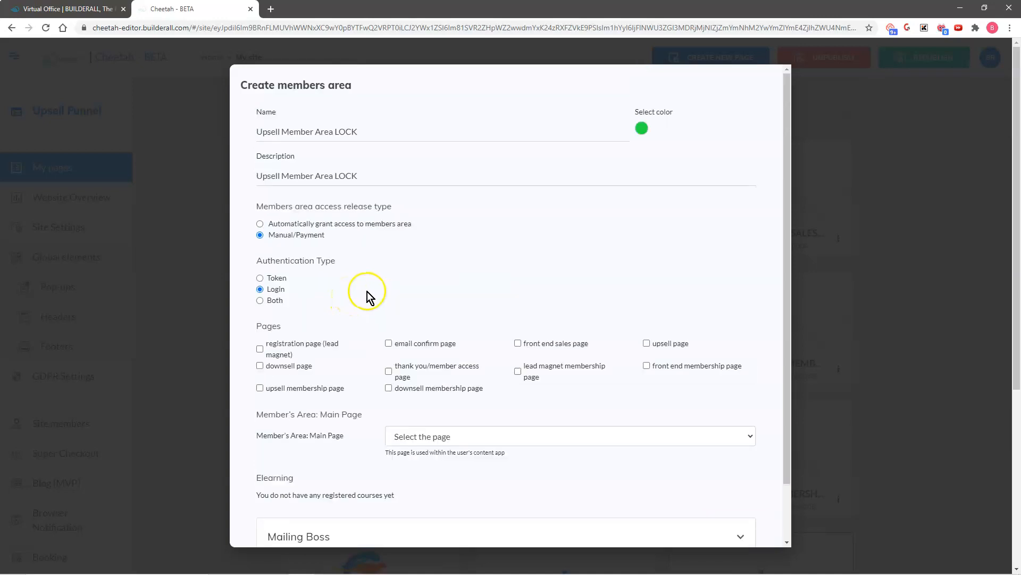
scroll(367, 293, "down", 2)
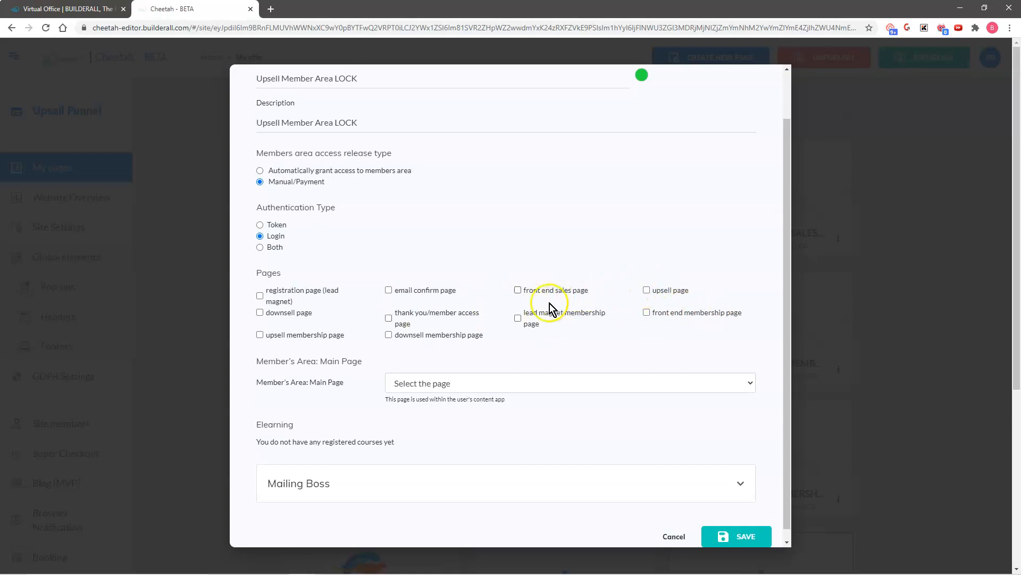
left_click(274, 335)
left_click(441, 383)
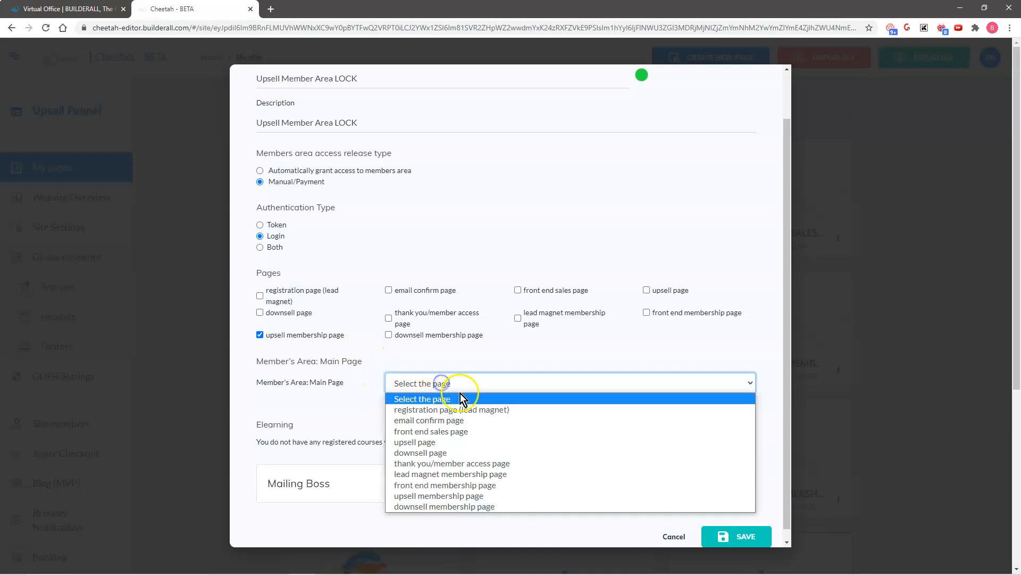
left_click(454, 463)
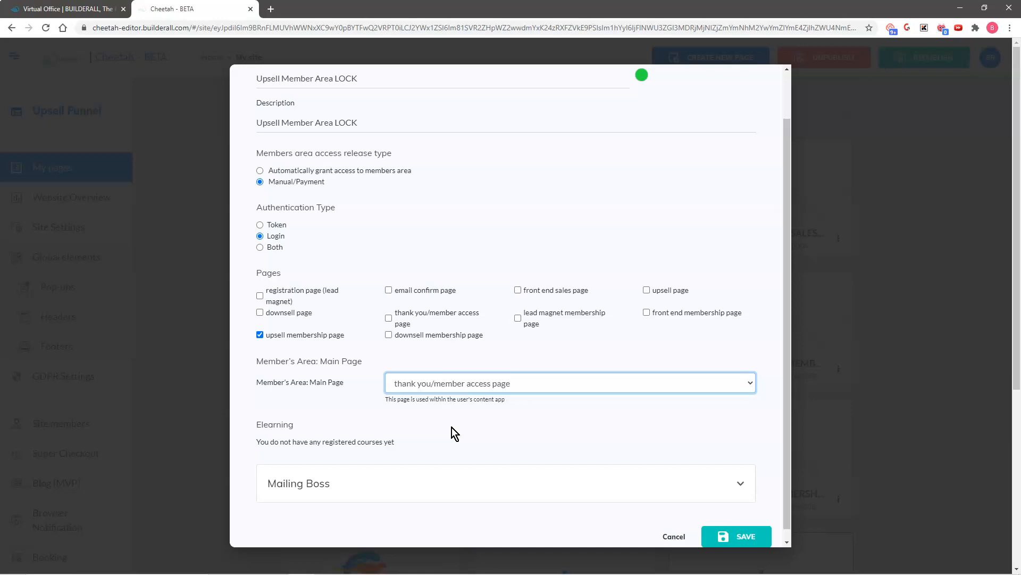
scroll(452, 428, "down", 1)
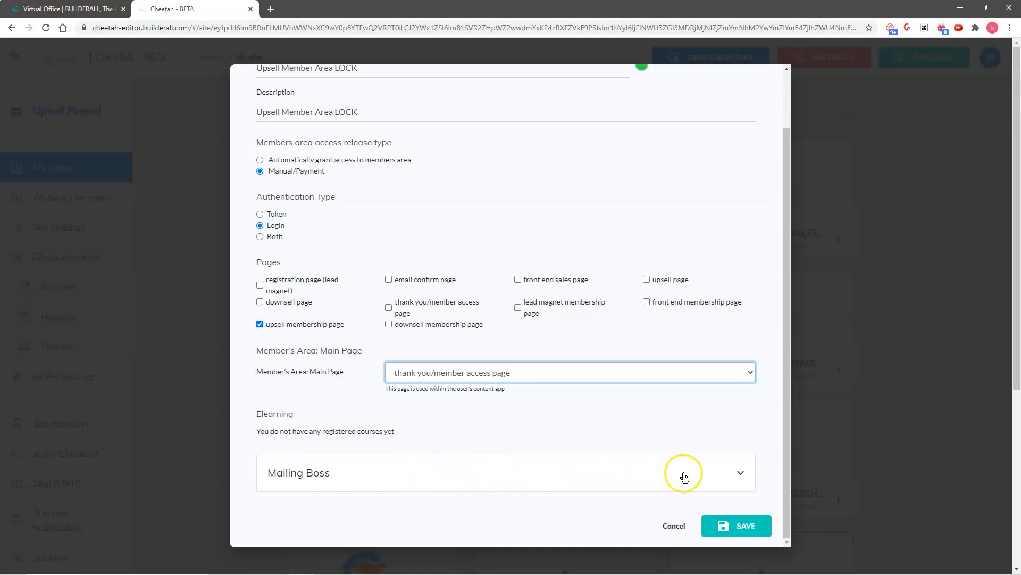
left_click(728, 527)
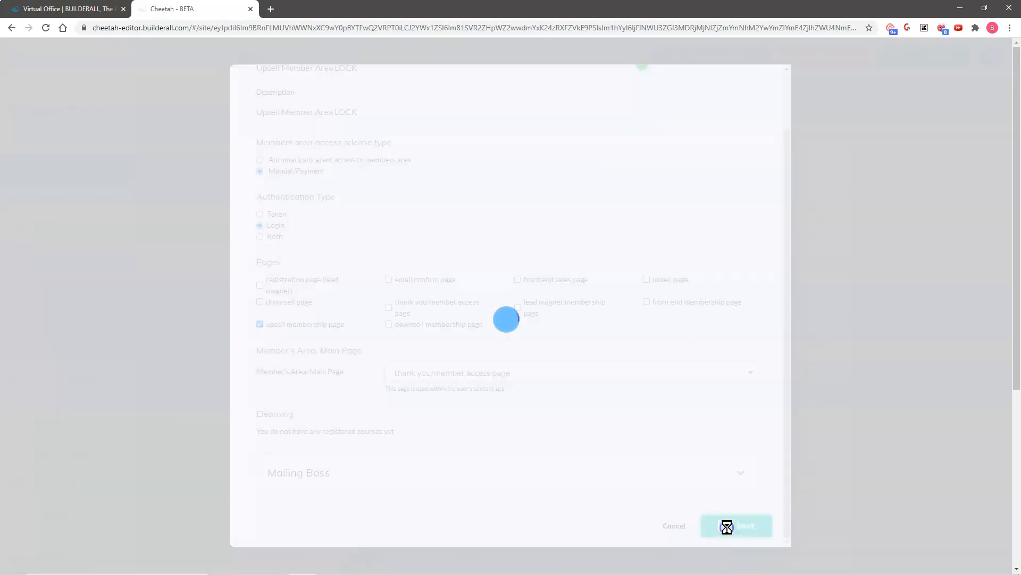
Step: Start a fourth members area in the Upsell Funnel site, entering "Downsell Member Area LOCK" as both its name and description
scroll(904, 438, "down", 5)
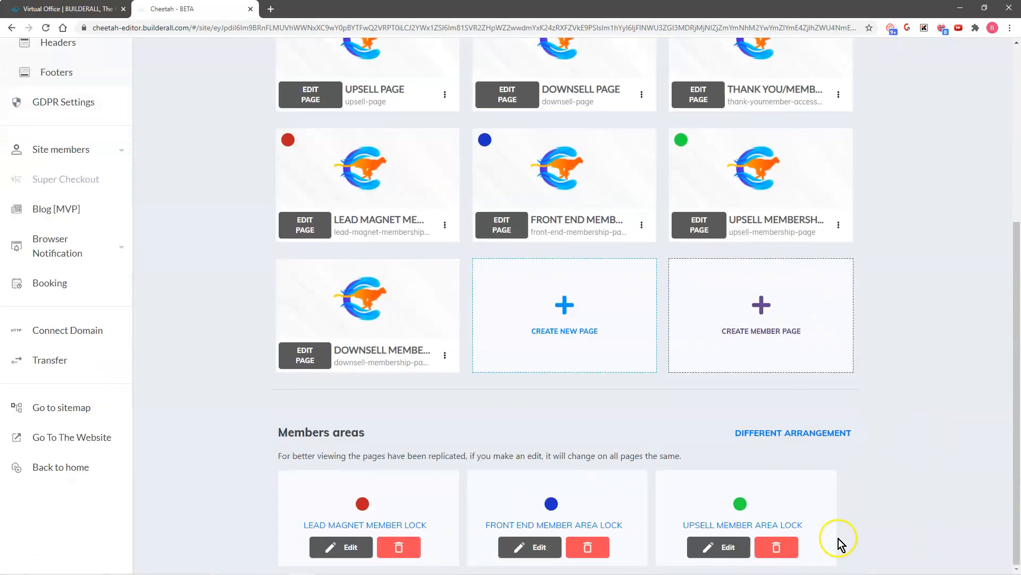
scroll(902, 505, "up", 5)
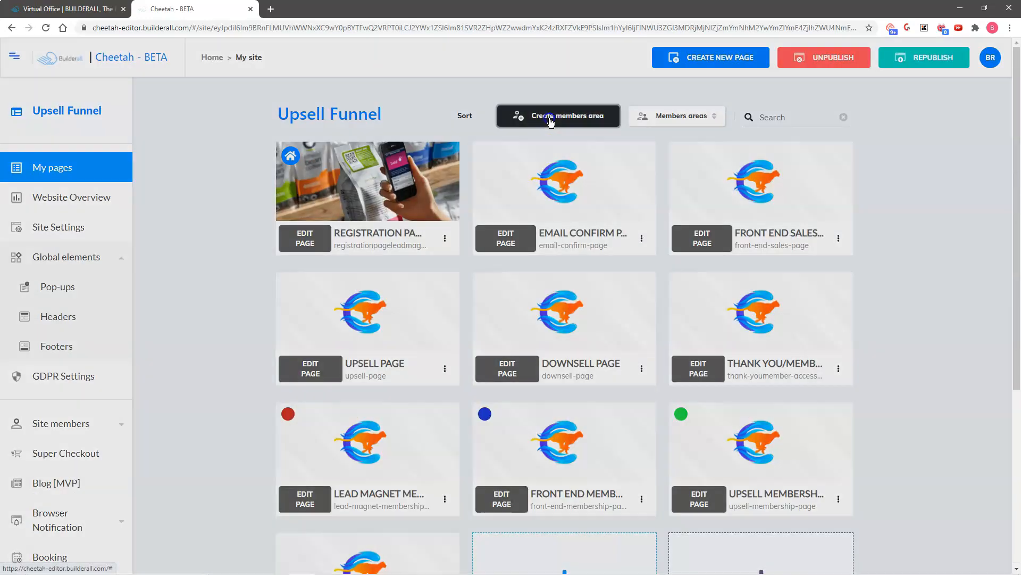
left_click(550, 120)
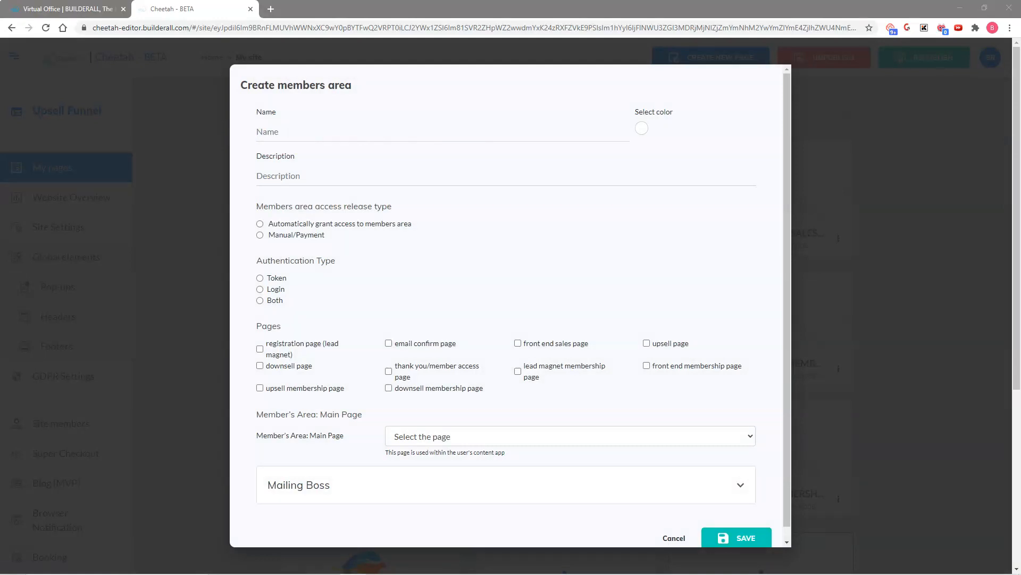
left_click(283, 137)
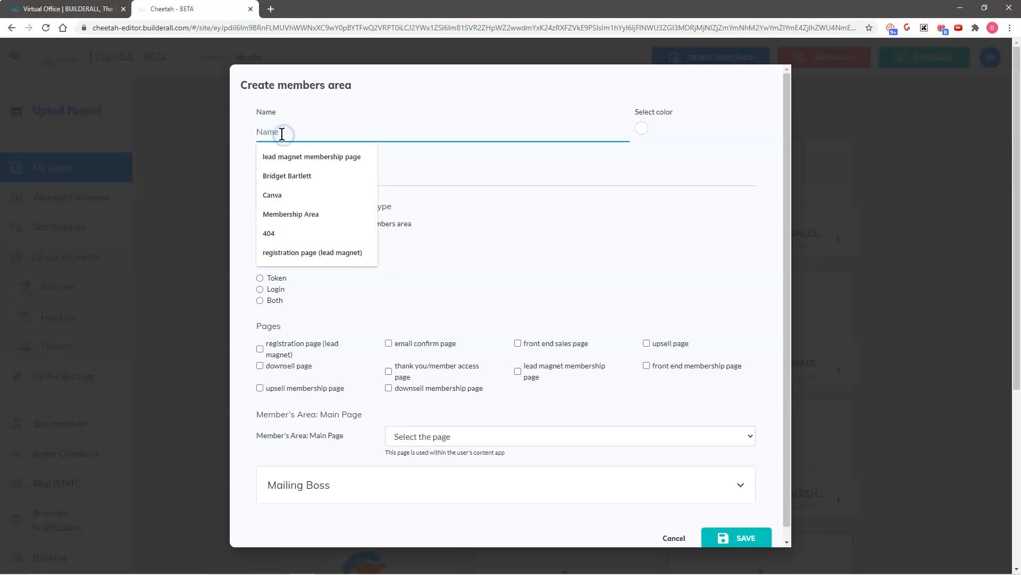
type("Downsell Member Area LOCK")
left_click(276, 177)
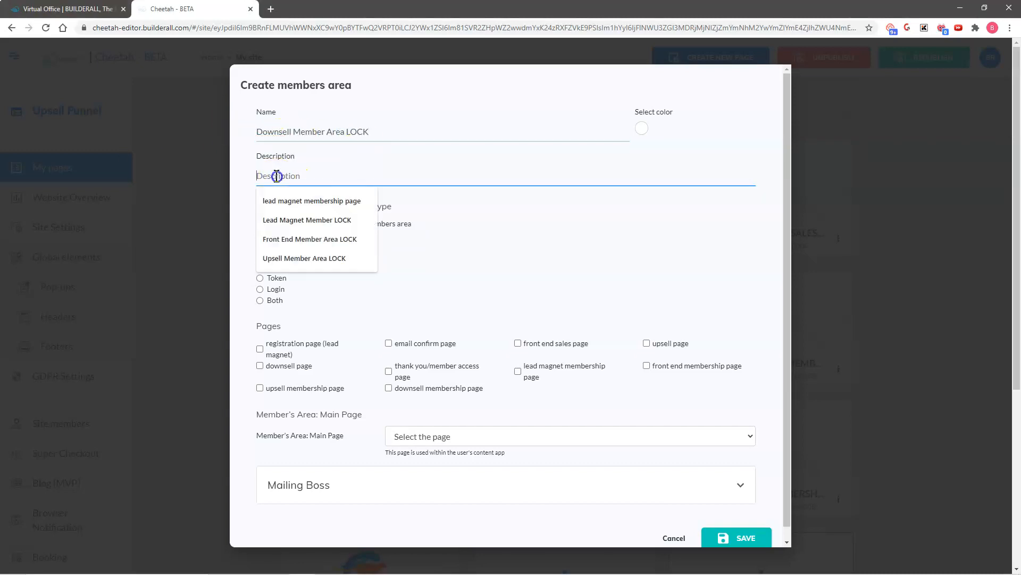
type("Downsell Member Area LOCK")
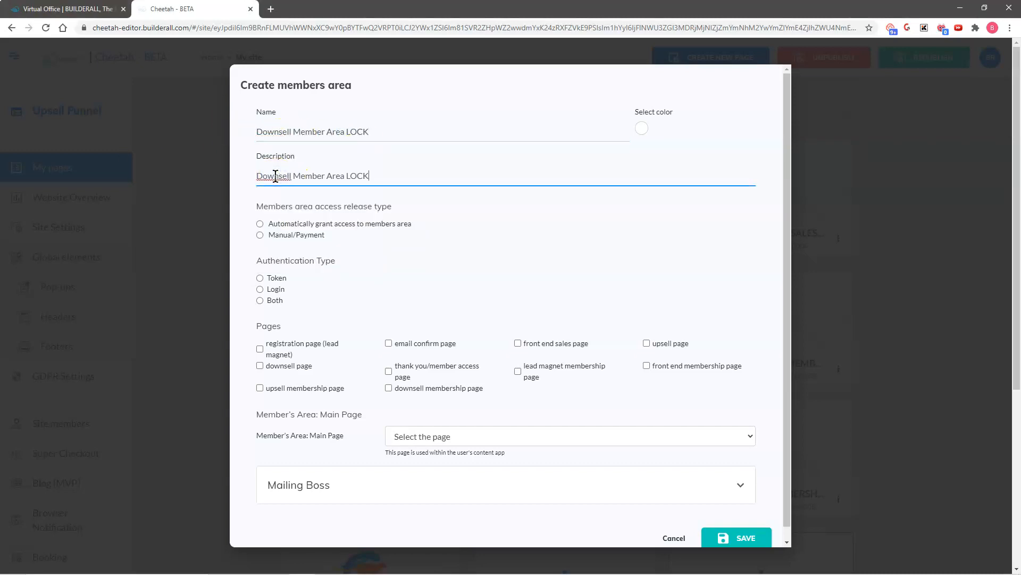
Step: Set the downsell members area's colour to purple
left_click(642, 130)
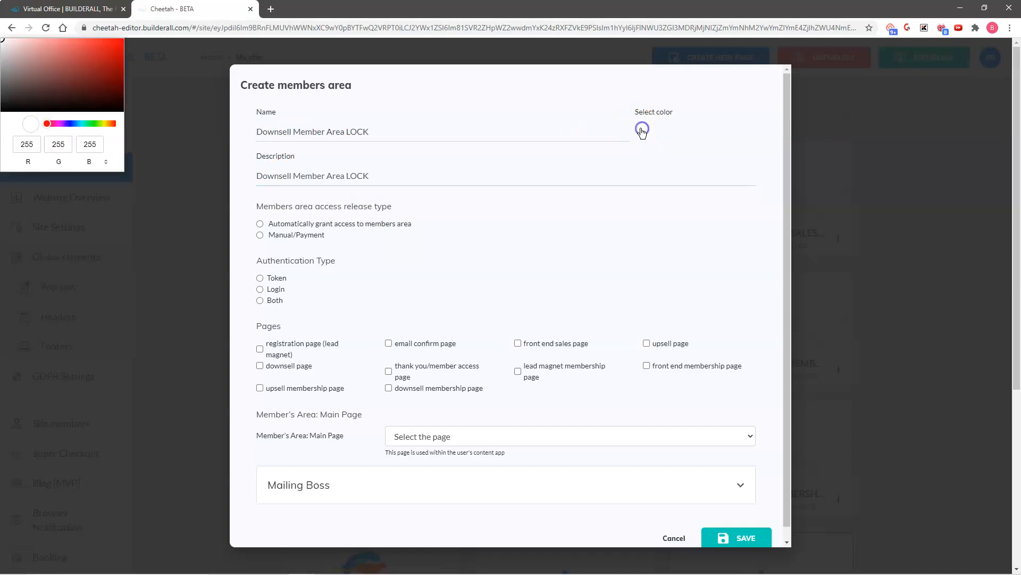
left_click(62, 123)
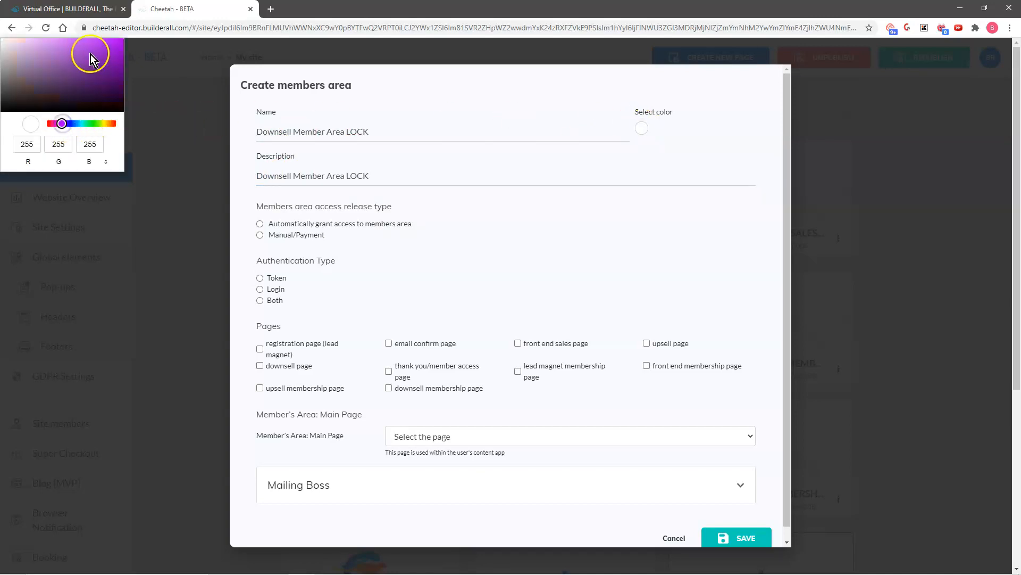
left_click(107, 56)
left_click(485, 247)
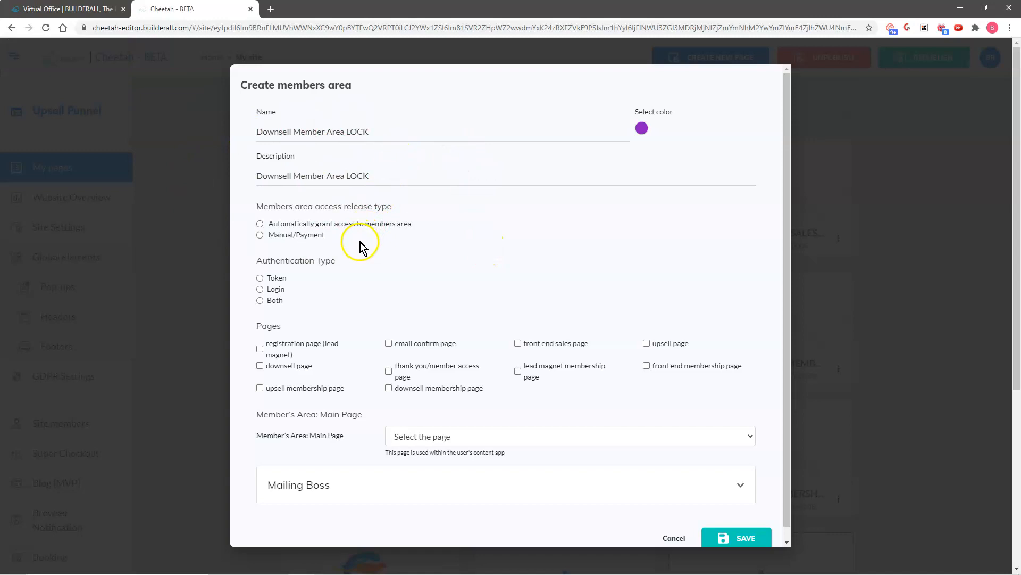
Step: Set the downsell members area's release type to Manual/Payment and its authentication type to Login
left_click(260, 235)
left_click(260, 288)
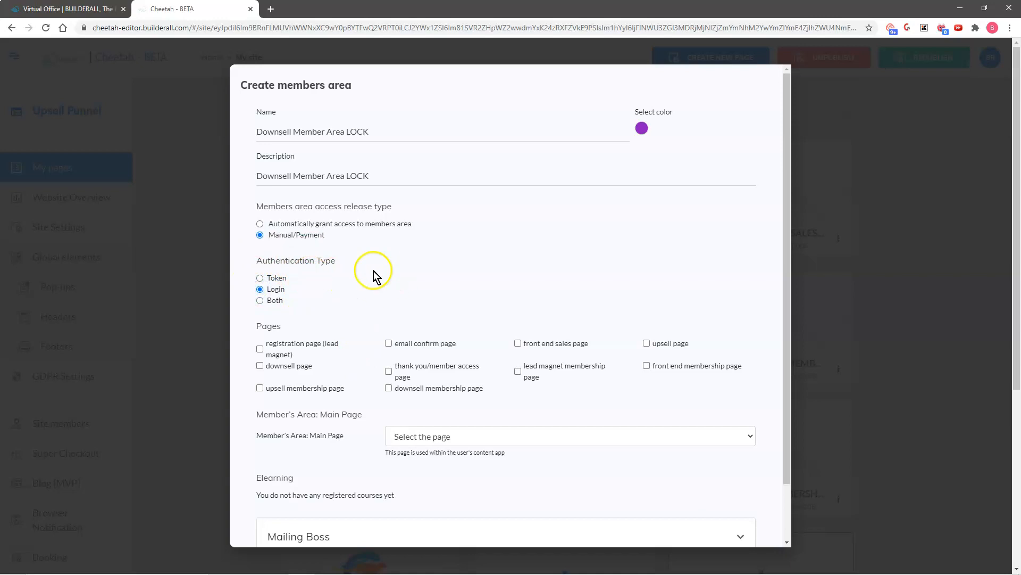
Step: Include the downsell membership page, make the thank you/member access page the main page, and save the downsell members area
scroll(468, 279, "down", 1)
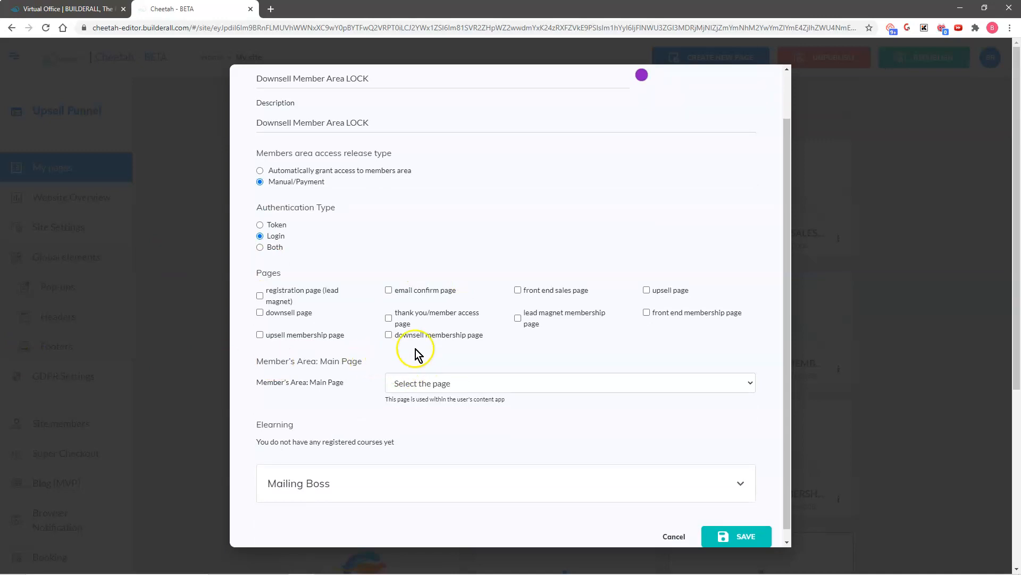
left_click(387, 335)
left_click(494, 381)
left_click(477, 462)
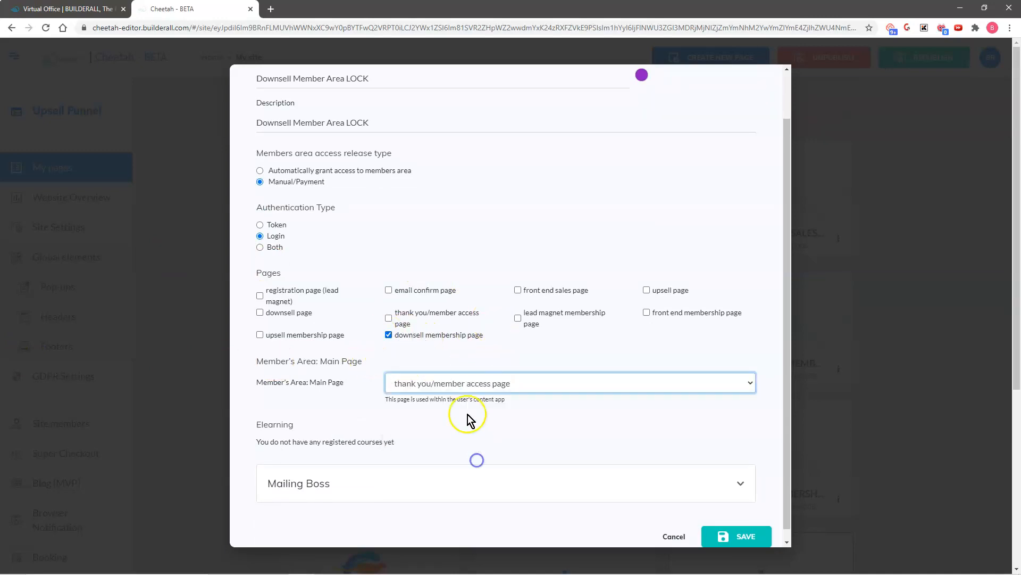
scroll(535, 389, "down", 2)
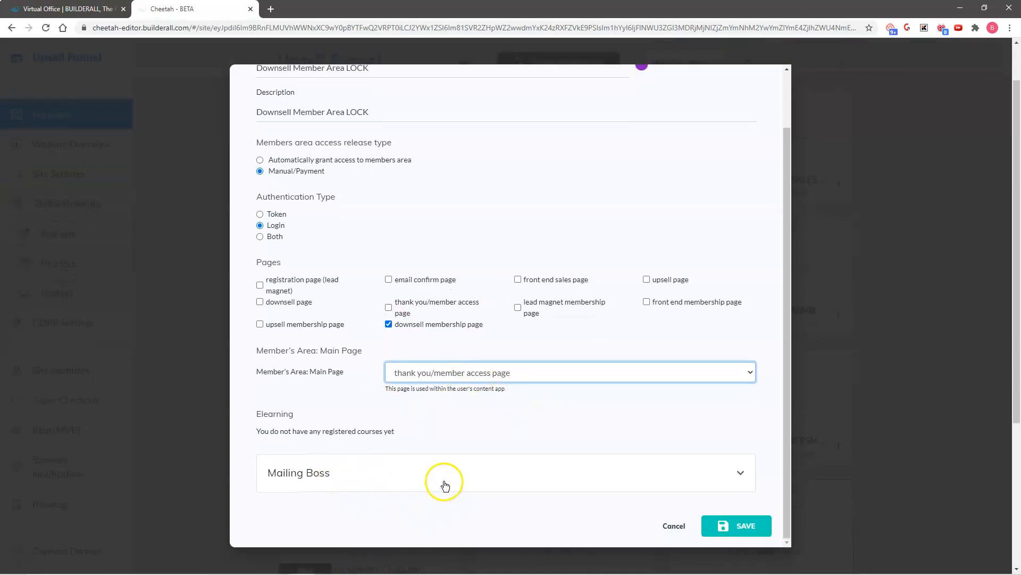
left_click(735, 527)
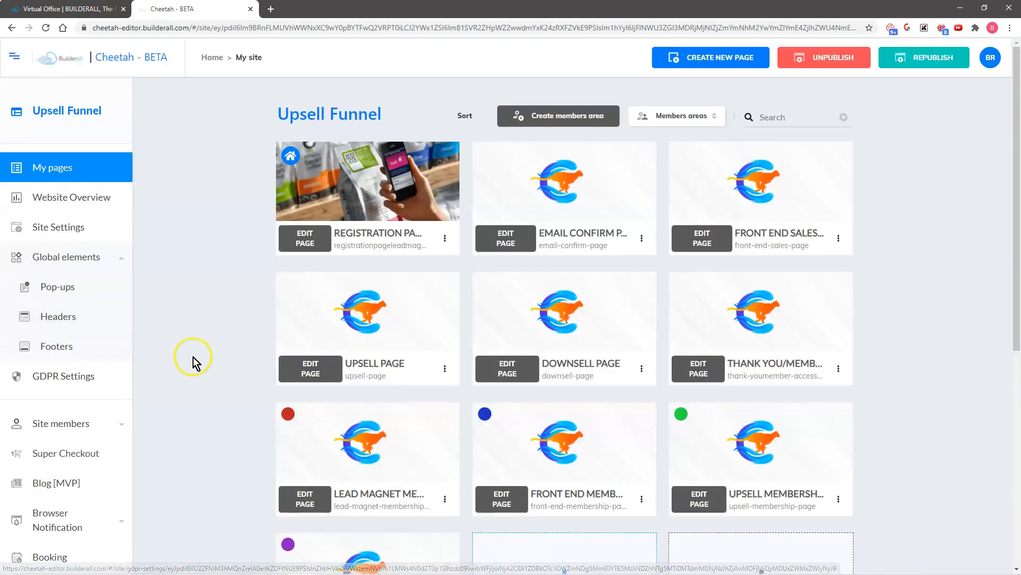
Step: Review the site's members areas and look through the settings of the Lead Magnet Member LOCK area
scroll(216, 368, "down", 7)
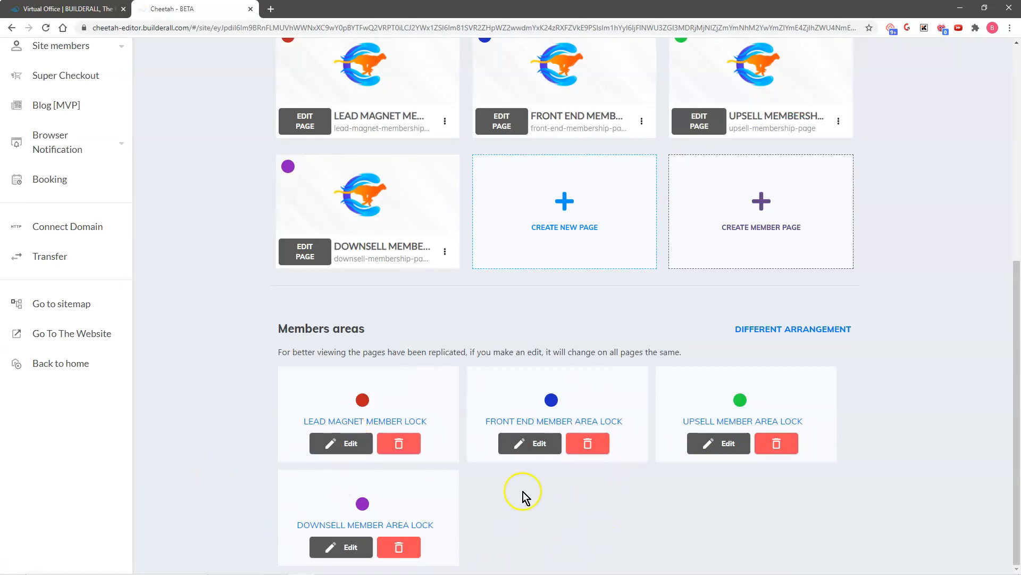
left_click(351, 443)
scroll(353, 307, "down", 3)
scroll(640, 506, "up", 3)
scroll(640, 505, "down", 3)
left_click(183, 402)
Step: Open the automatic emails settings for the Upsell Funnel site's members
scroll(181, 397, "up", 3)
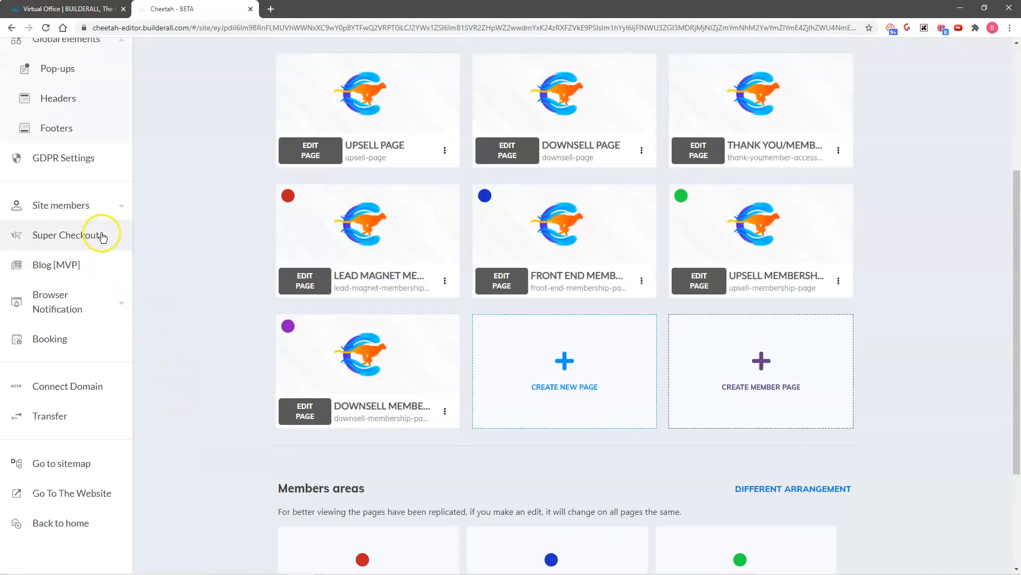
left_click(82, 207)
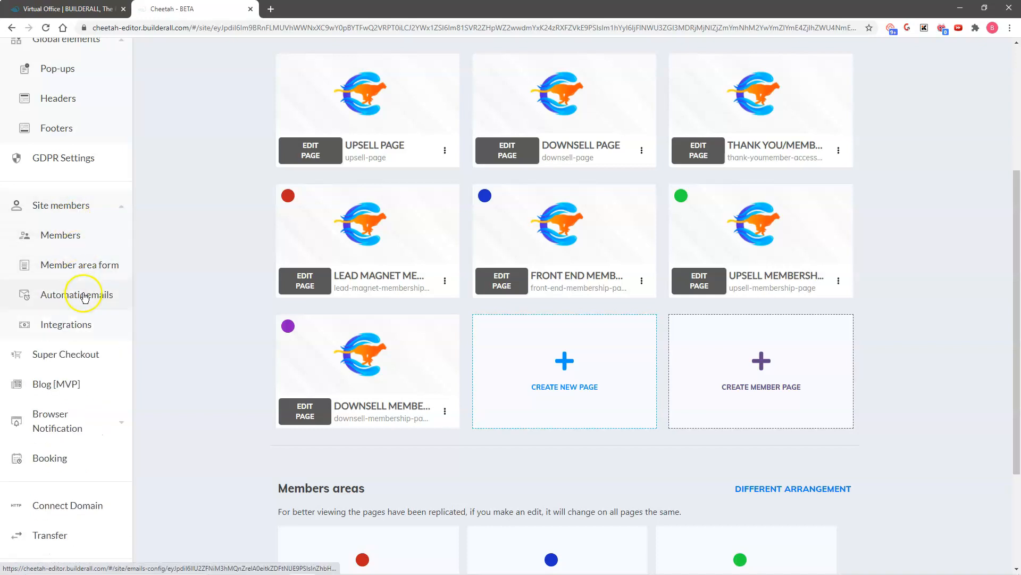
left_click(83, 239)
left_click(92, 294)
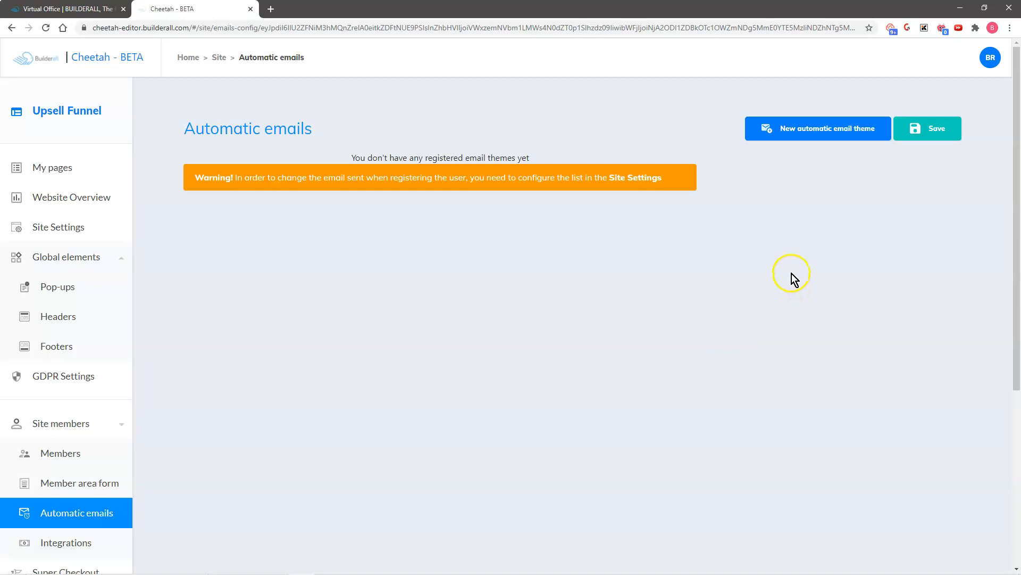
Step: Create an automatic email theme named "Upsell theme" and expand it to show its welcome email
left_click(811, 134)
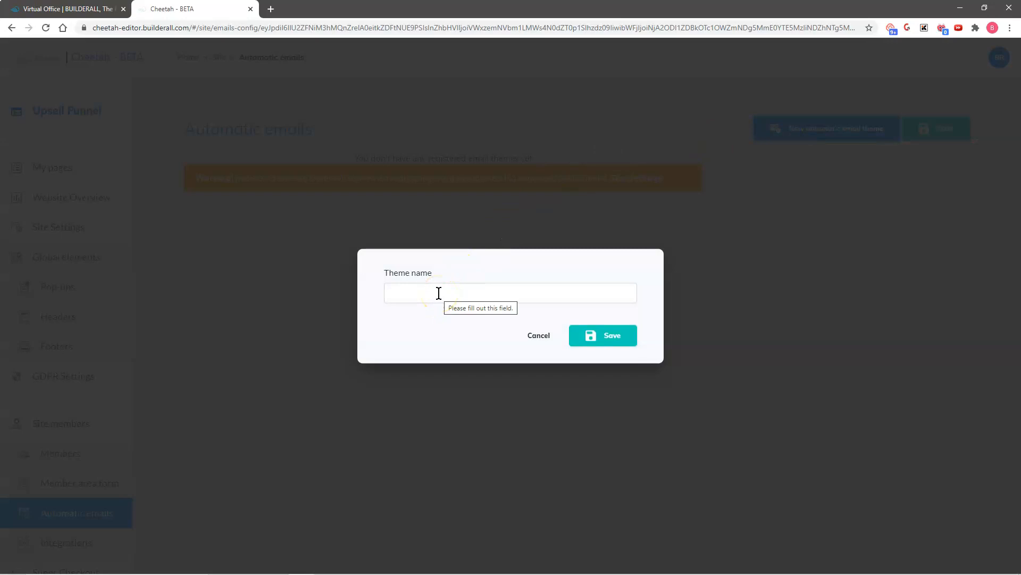
left_click(439, 293)
type("Ul")
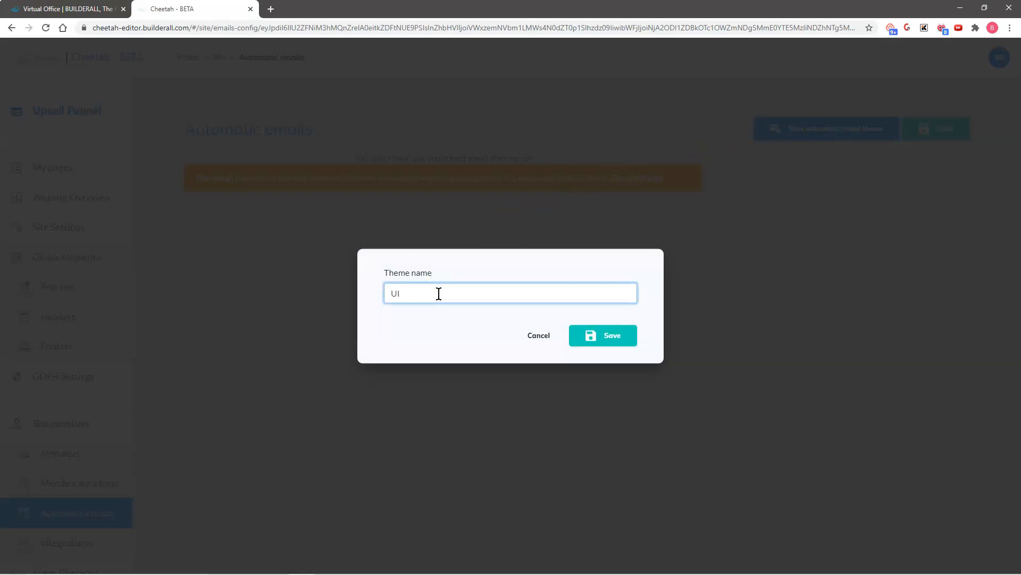
type("psell theme")
left_click(606, 335)
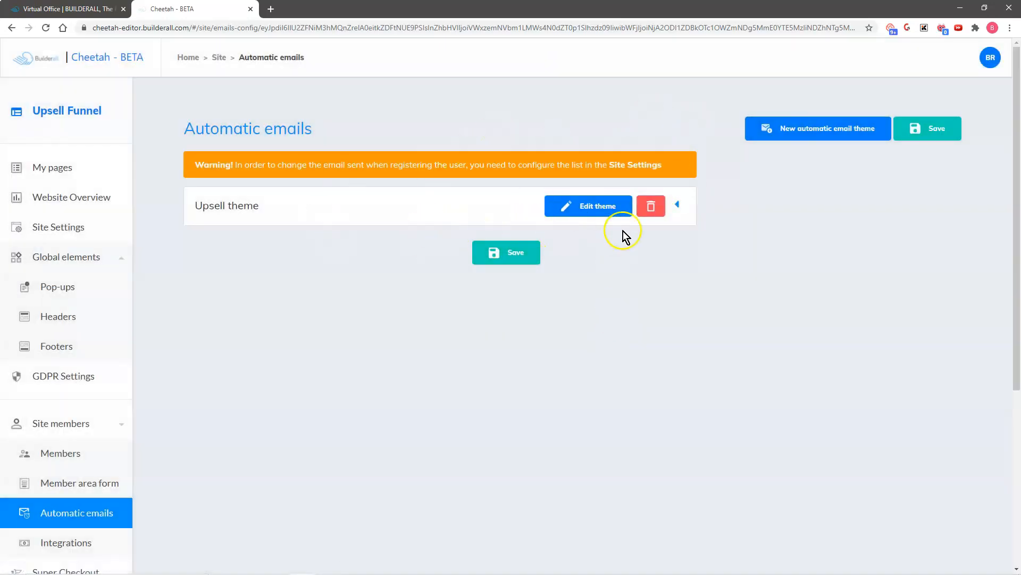
left_click(681, 205)
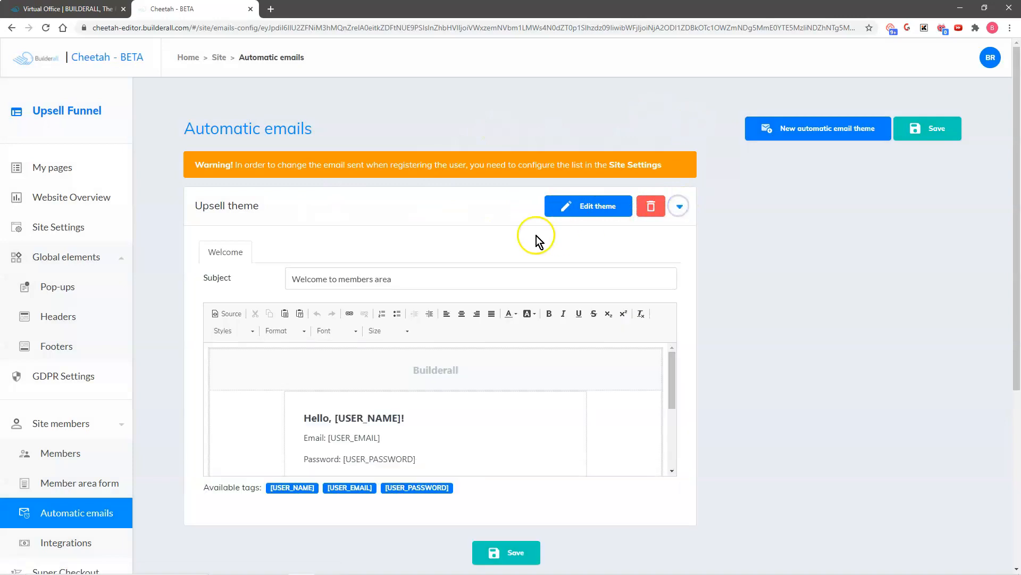
Step: Replace the "Builderall" heading of the welcome email with "Upsell and Downsell Funnel"
scroll(672, 318, "down", 1)
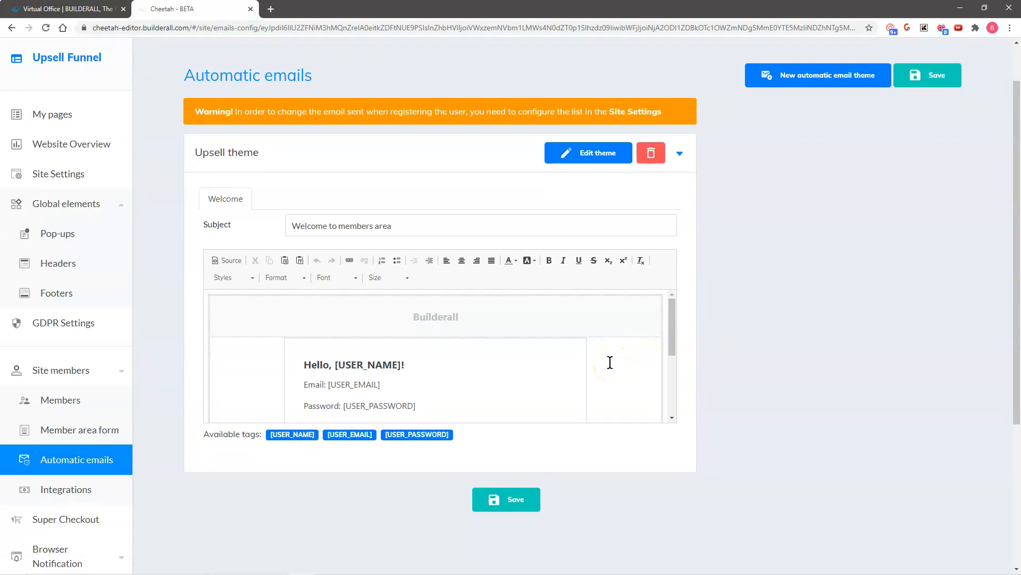
scroll(604, 362, "down", 1)
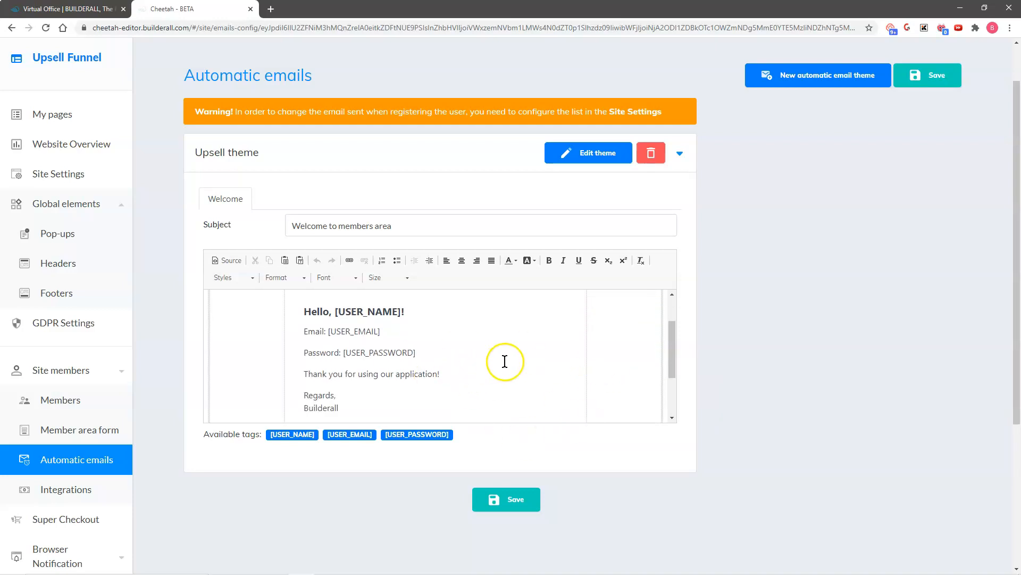
scroll(504, 360, "up", 1)
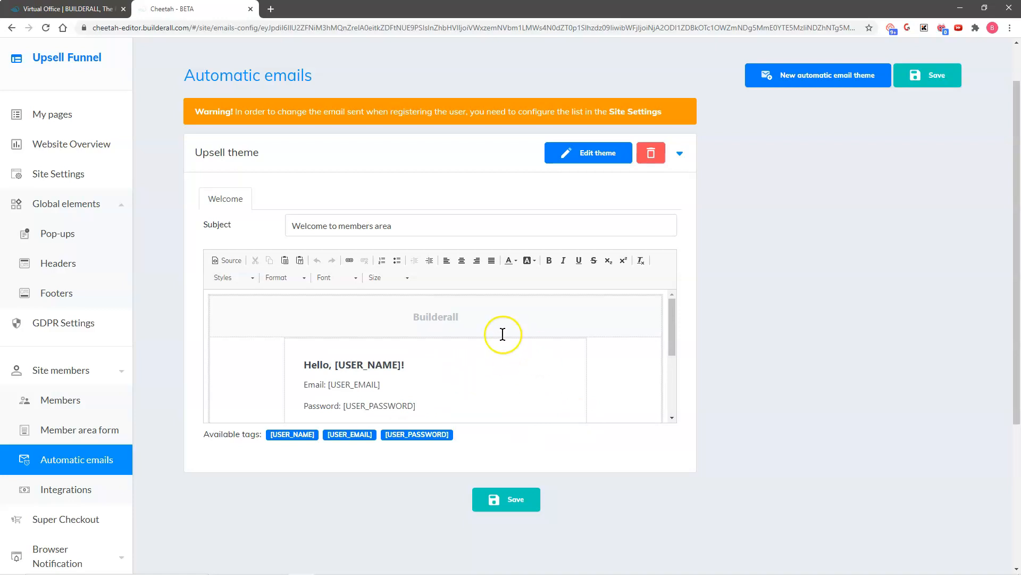
left_click(460, 317)
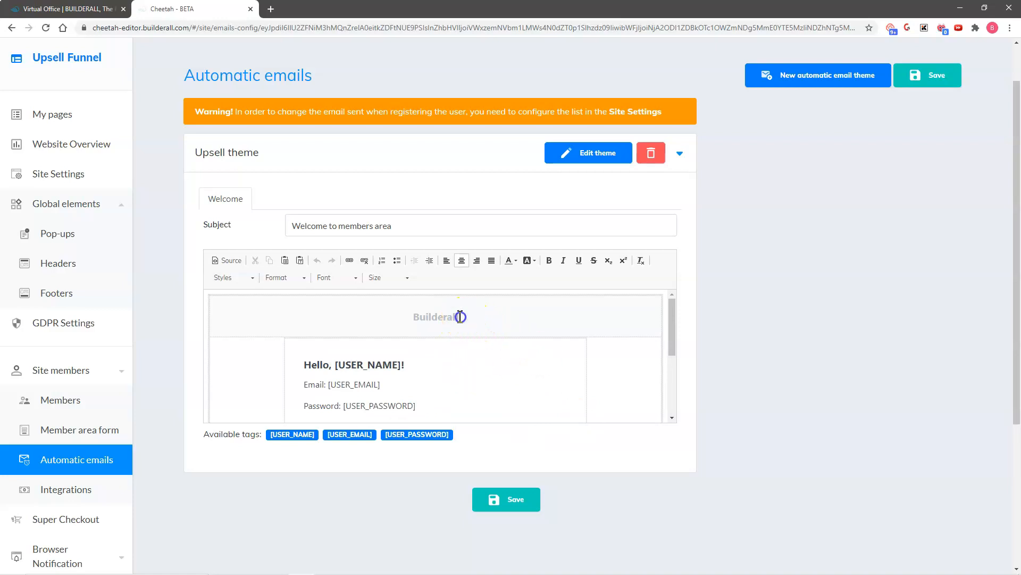
key("BackSpace")
key("BackSpace")
key("BackSpace")
key("BackSpace")
key("BackSpace")
key("BackSpace")
key("BackSpace")
type("Upsell")
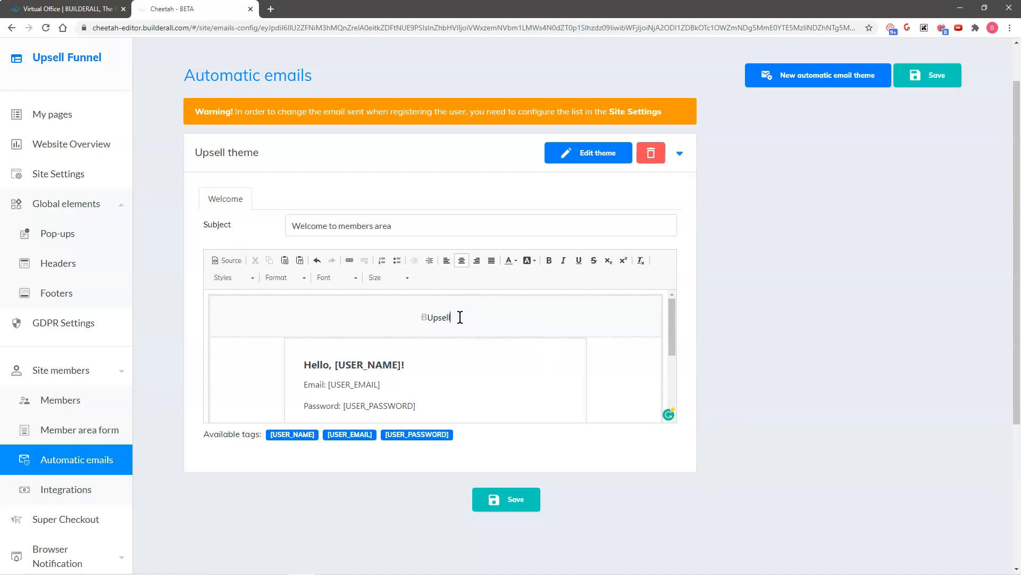
key("Home")
key("Delete")
key("End")
type("and Downsell Funnel")
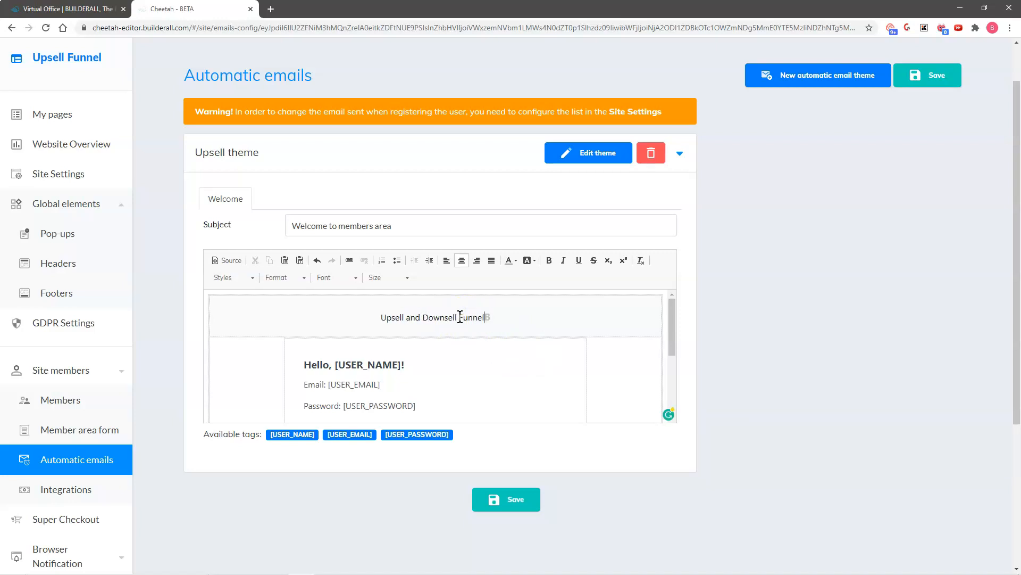
Step: Make the welcome email's "Upsell and Downsell Funnel" heading bold
left_click_drag(491, 313, 469, 322)
left_click_drag(390, 325, 378, 320)
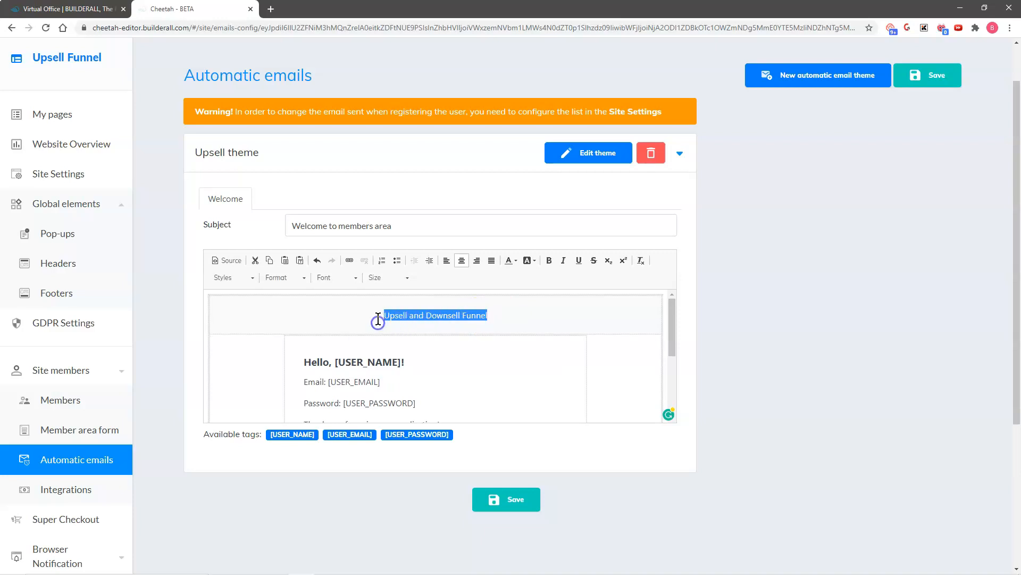
left_click(550, 260)
left_click(525, 361)
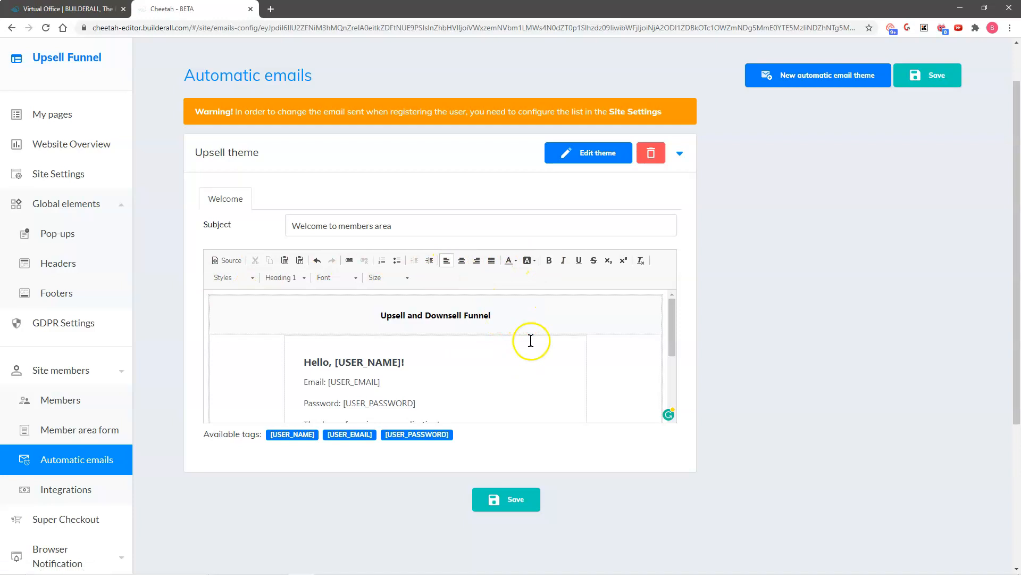
Step: Replace the "Builderall" signature under "Regards," in the welcome email with the sender's full name
scroll(534, 378, "down", 3)
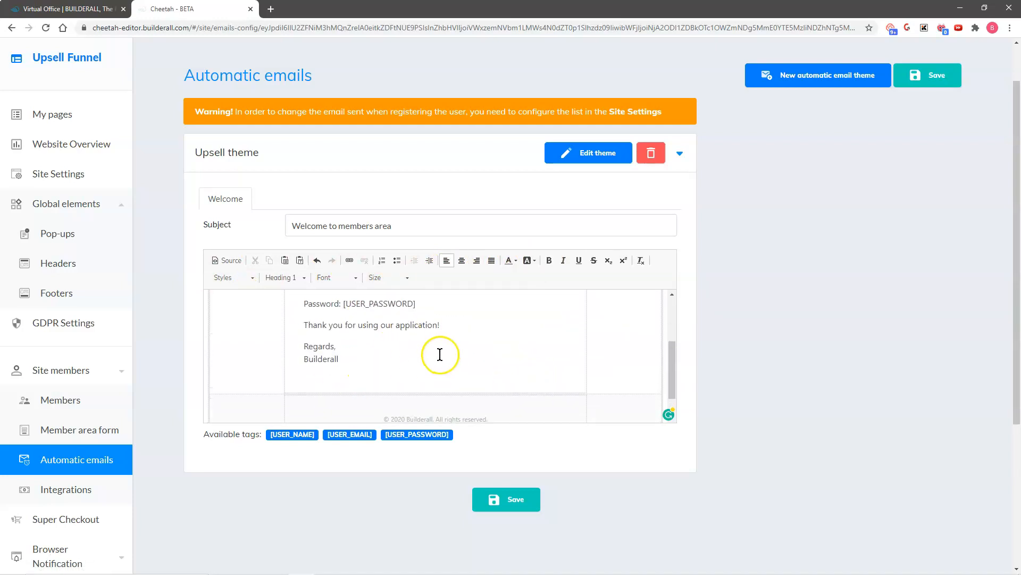
scroll(415, 340, "up", 1)
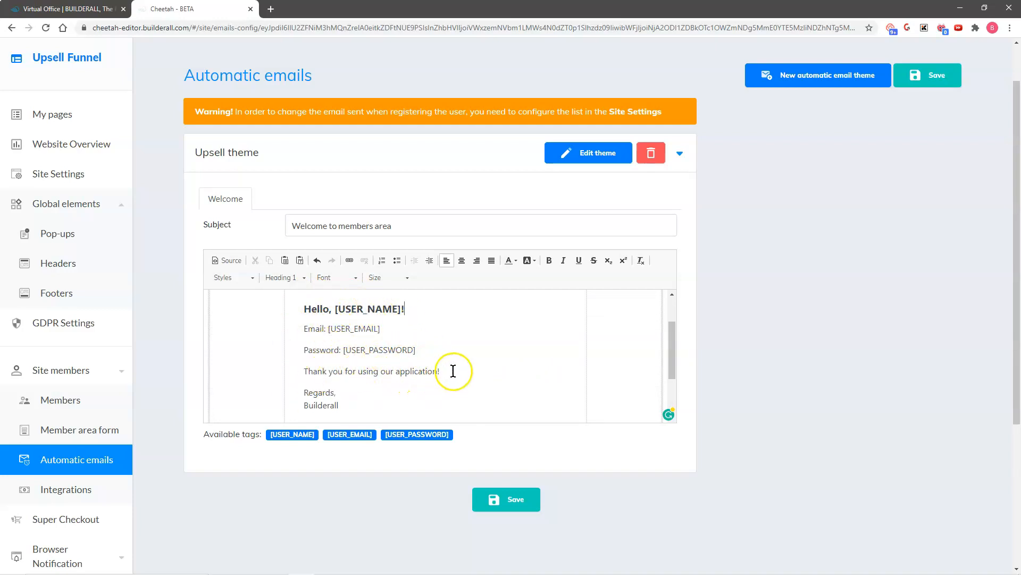
scroll(405, 367, "down", 1)
left_click(345, 353)
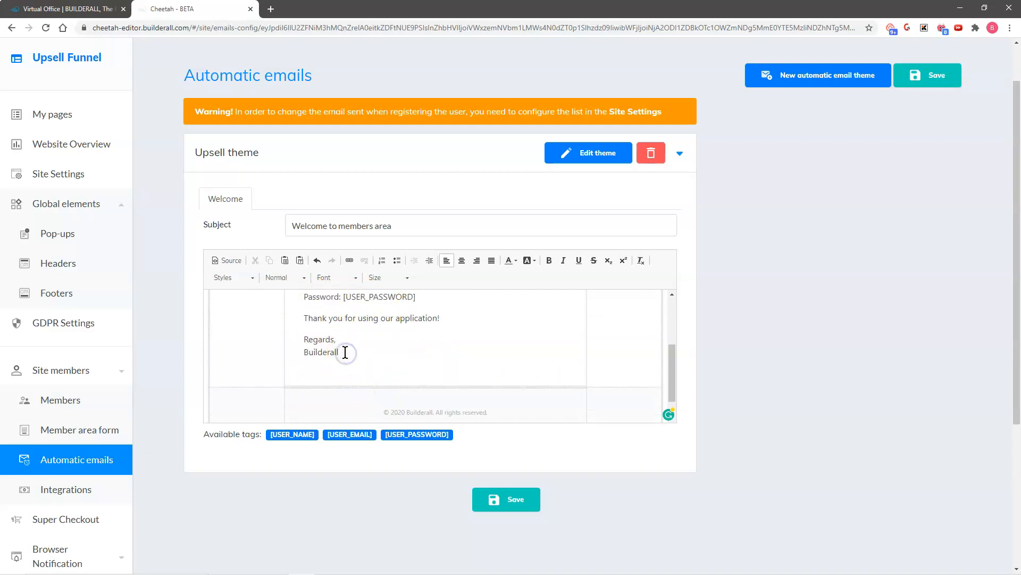
key("BackSpace")
key("BackSpace")
key("BackSpace")
key("BackSpace")
key("BackSpace")
key("BackSpace")
key("BackSpace")
key("BackSpace")
key("BackSpace")
key("BackSpace")
type("Bridget Bartlett")
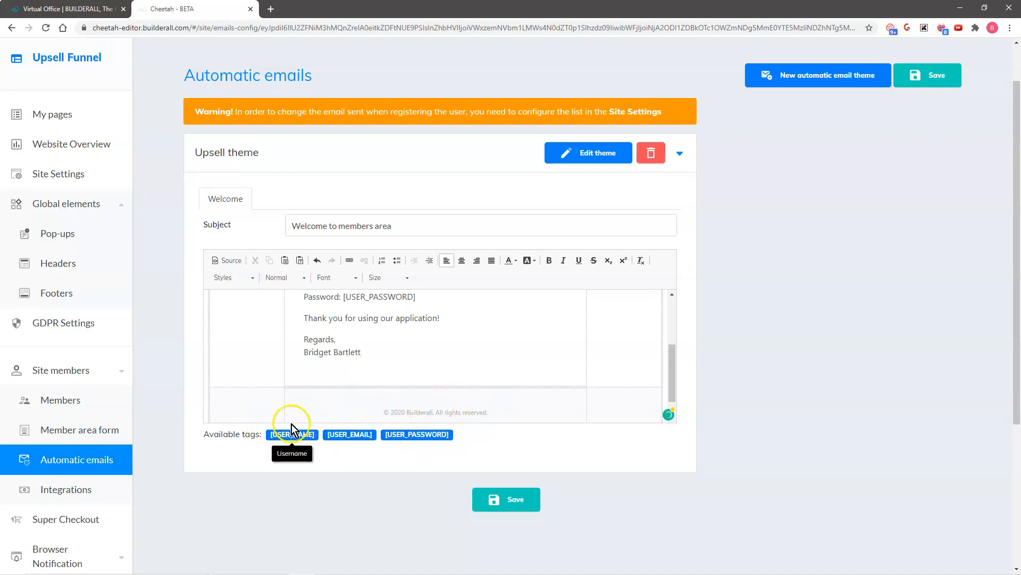
Step: Review the edited welcome email from heading to footer and save the Upsell theme's automatic email
scroll(506, 357, "up", 3)
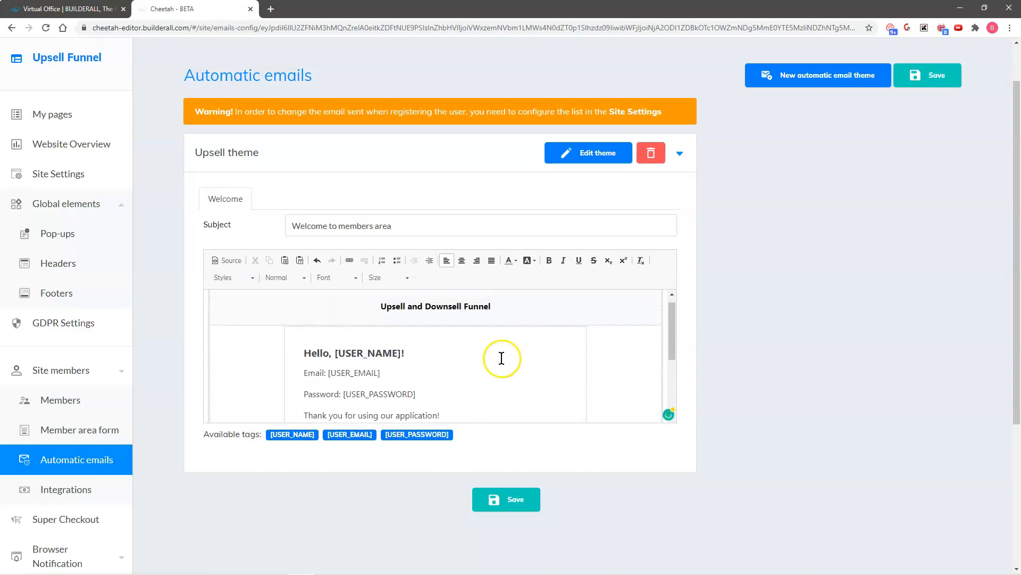
scroll(495, 367, "down", 1)
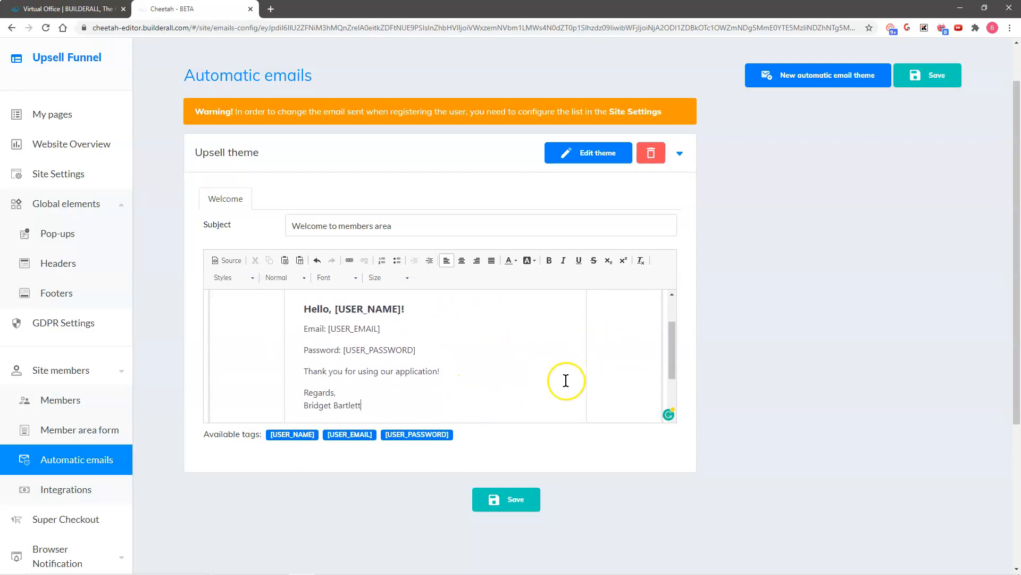
scroll(518, 377, "down", 3)
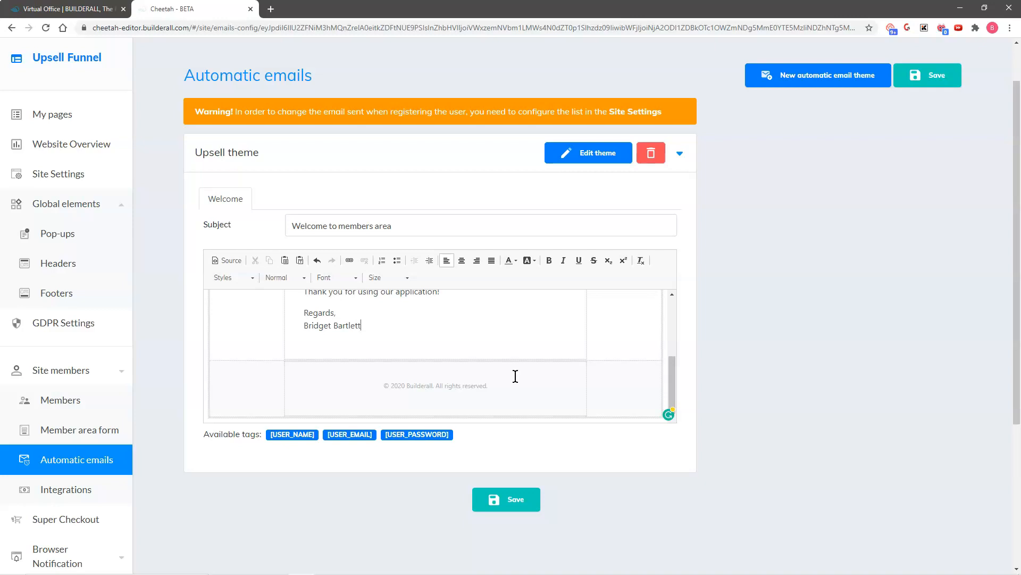
scroll(397, 399, "up", 6)
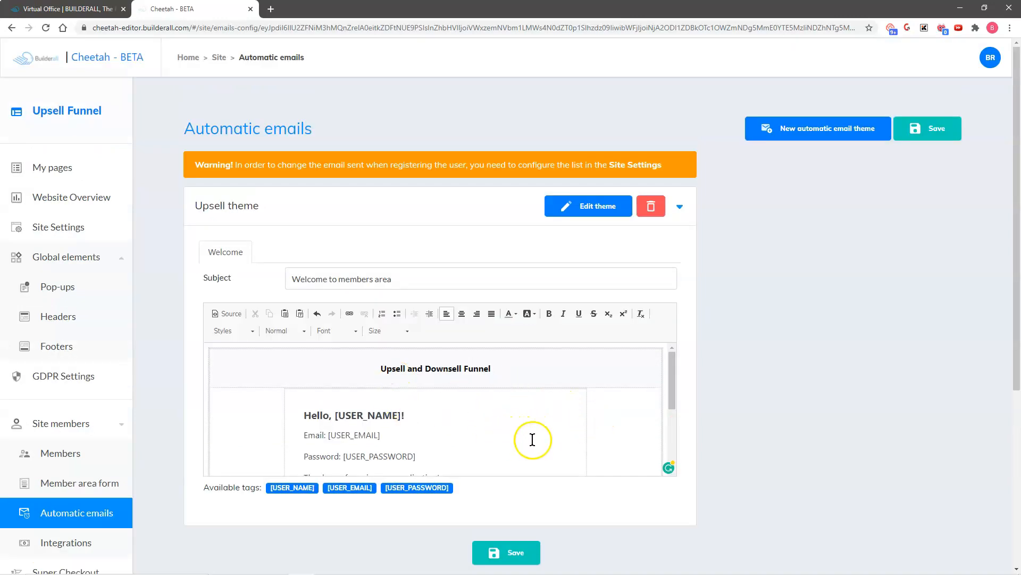
scroll(570, 430, "down", 2)
left_click(515, 551)
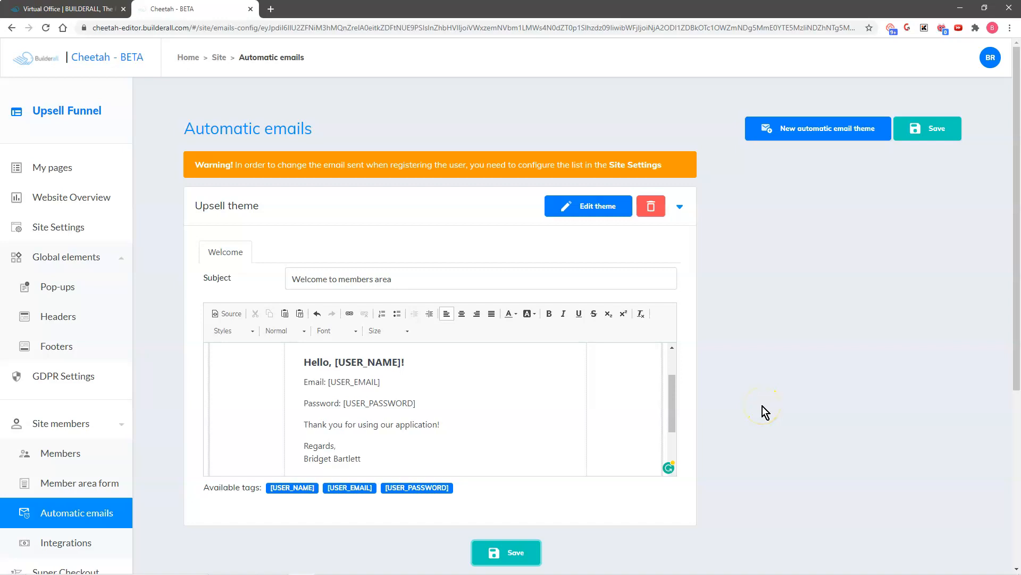
Step: Set the site's automatic email members theme to "Upsell theme" and save, then republish the Upsell Funnel site
left_click(59, 225)
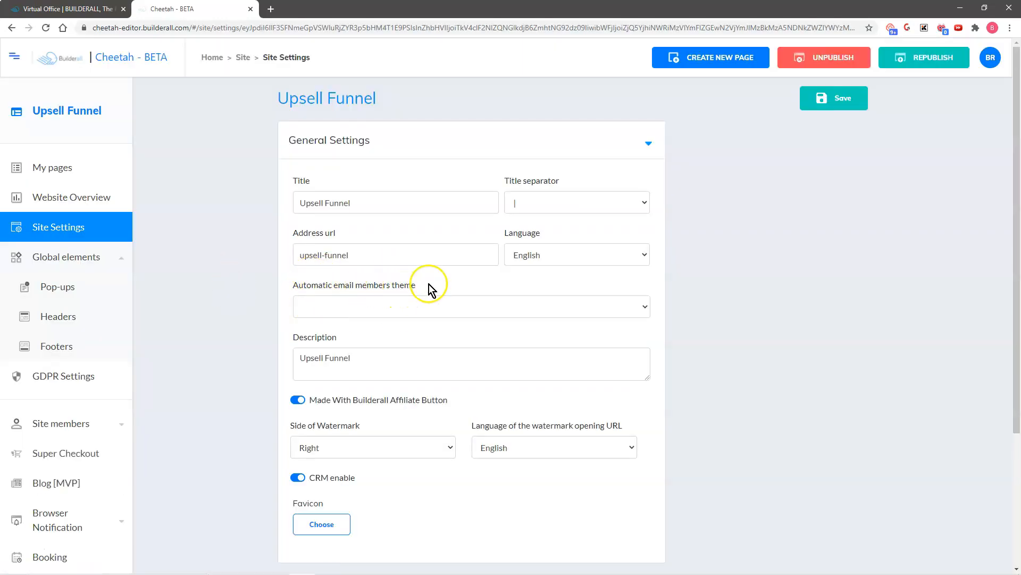
left_click(438, 305)
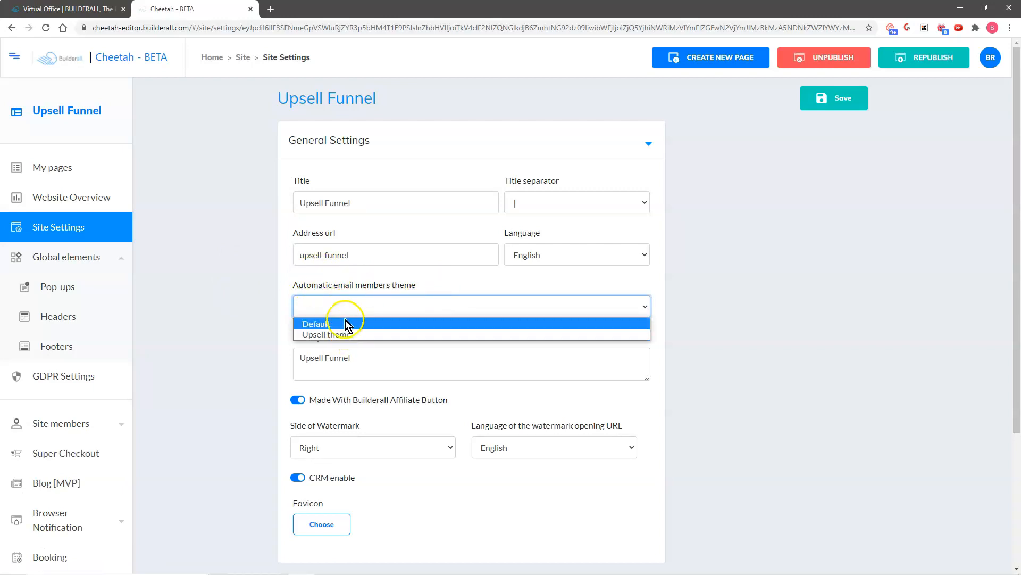
left_click(350, 334)
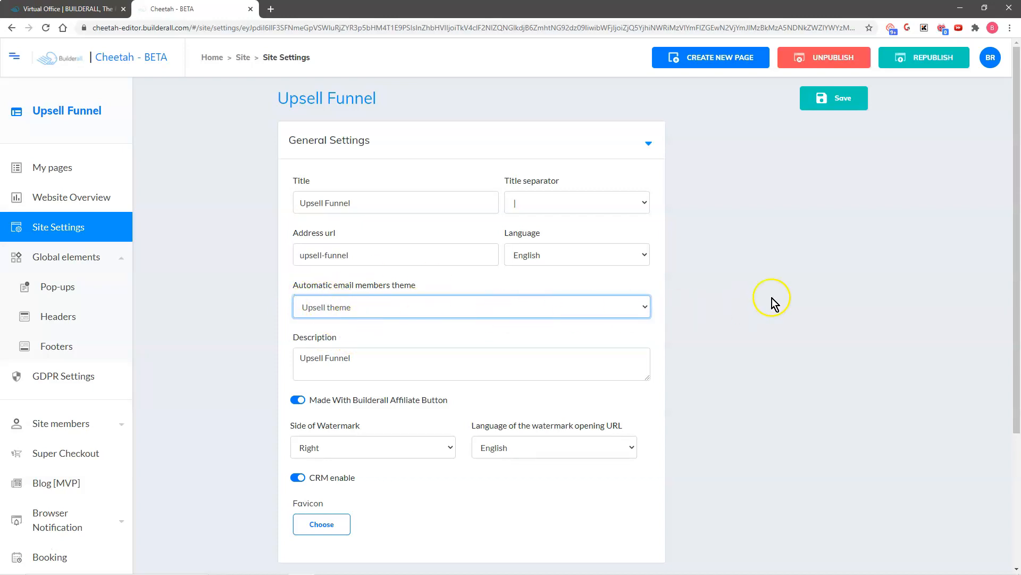
left_click(834, 97)
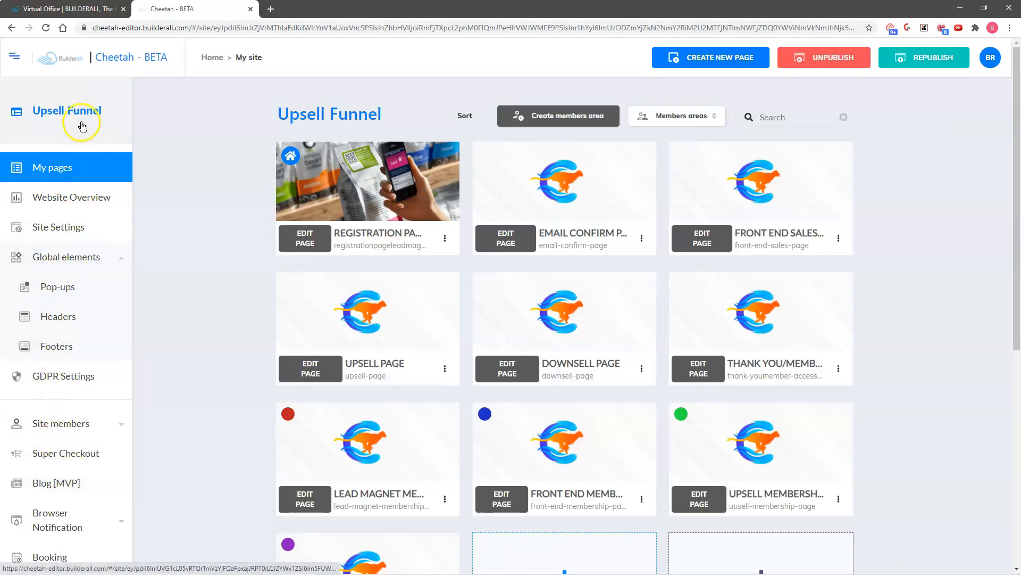
left_click(932, 59)
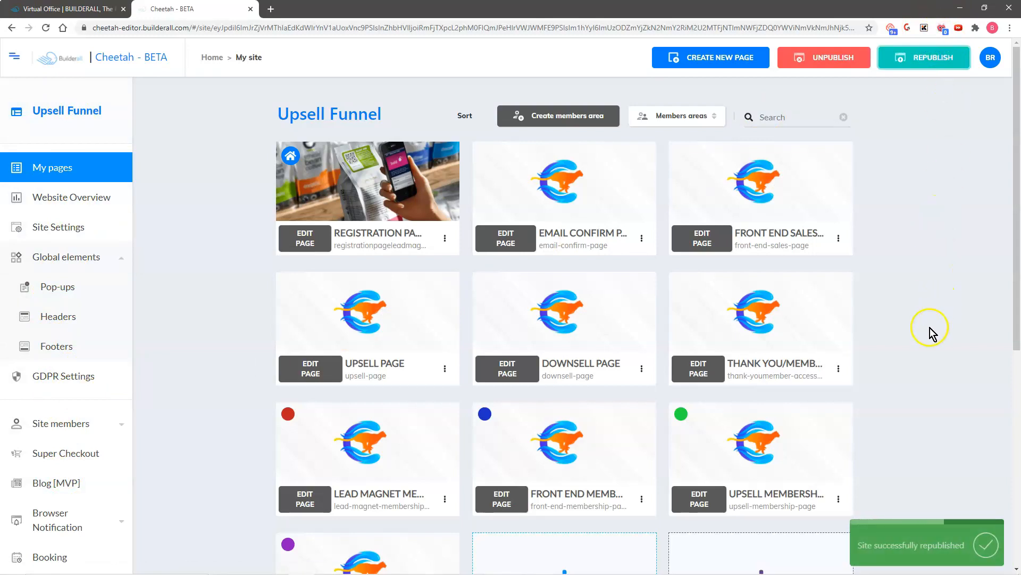